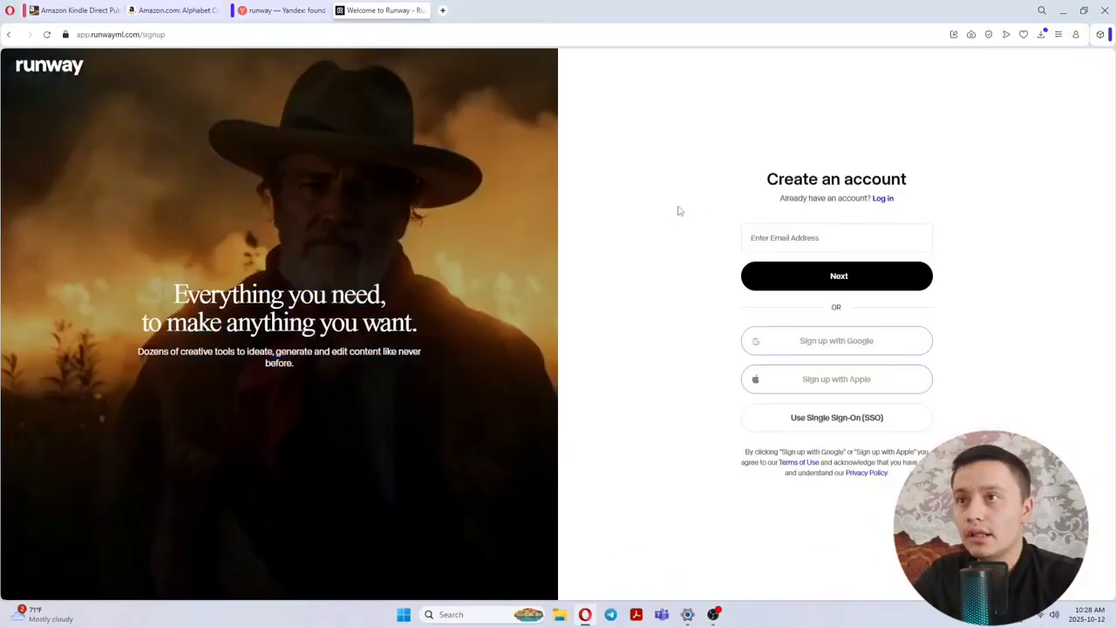
- Sign up for Runway with an existing Google account and skip the newsletter subscription
click(822, 237)
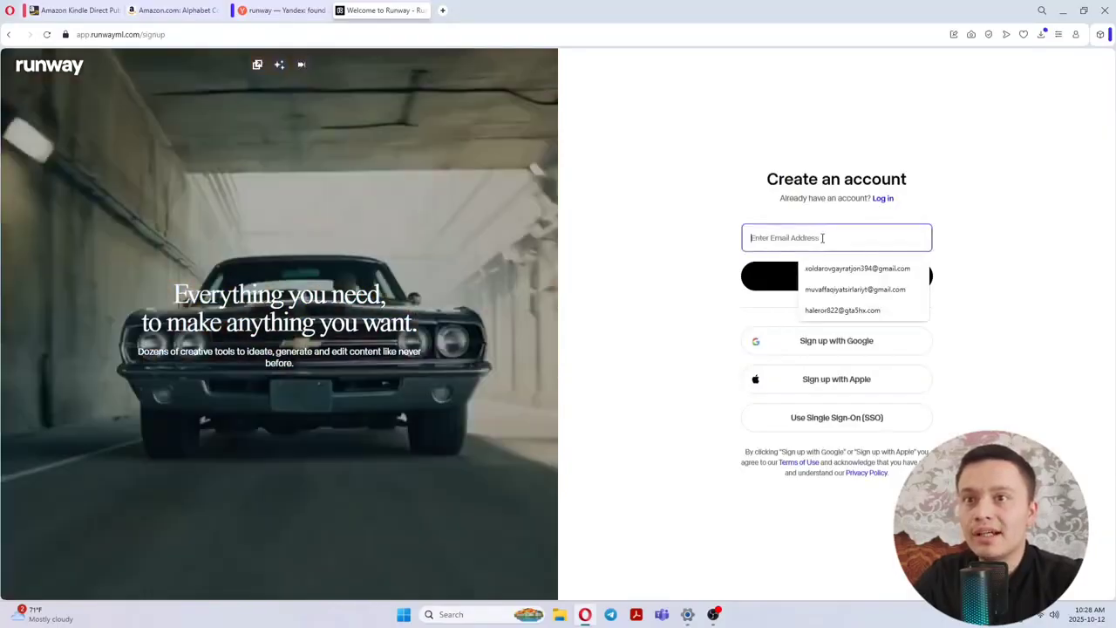
click(1039, 219)
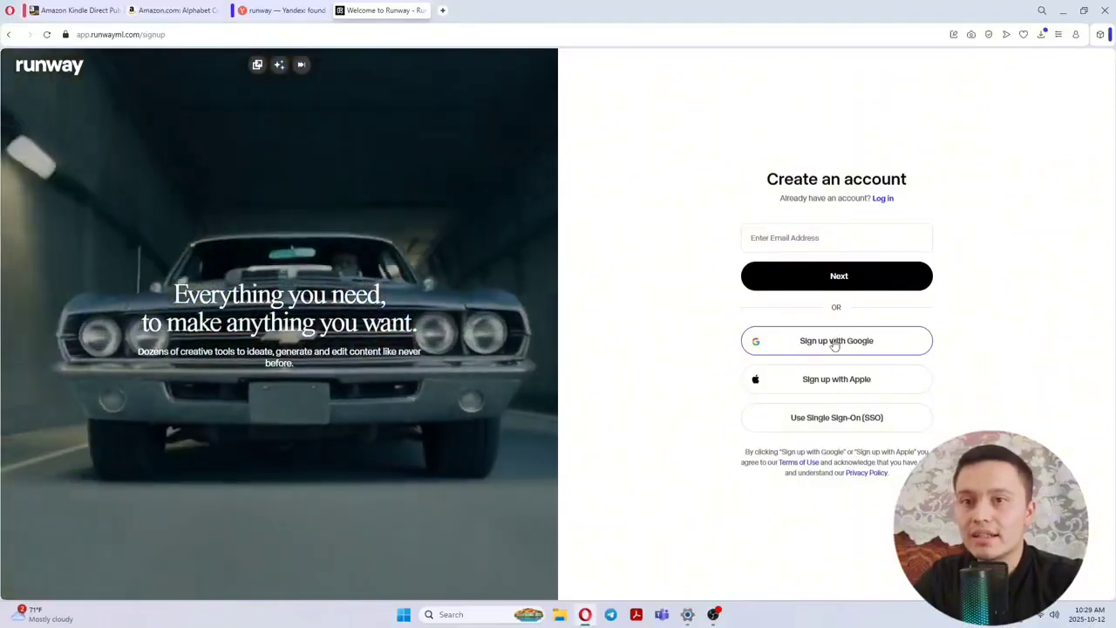
click(834, 341)
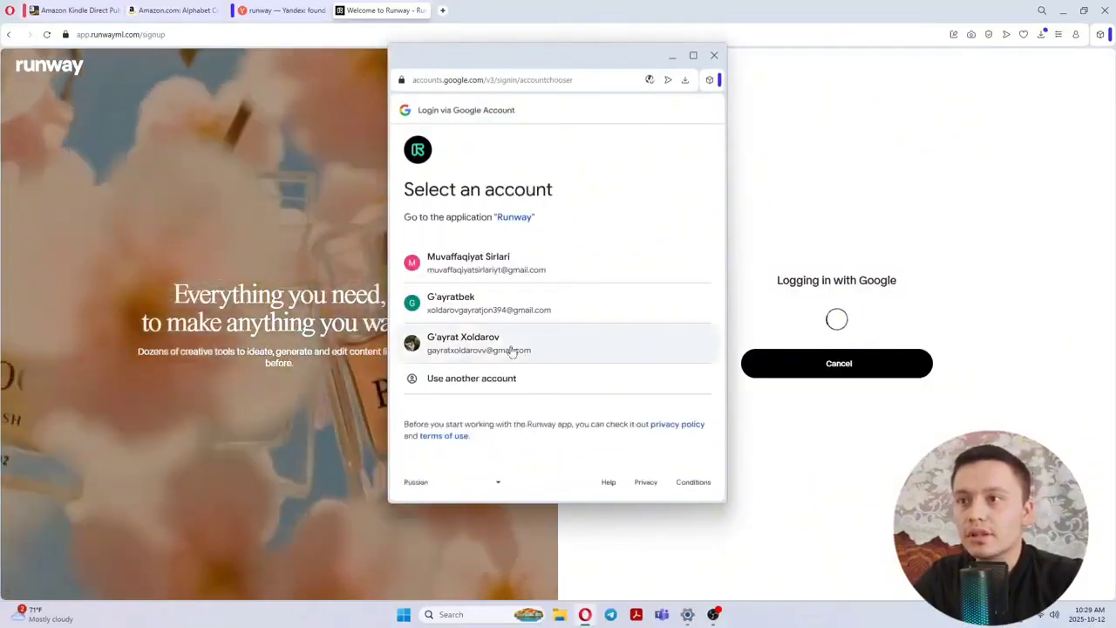
click(513, 349)
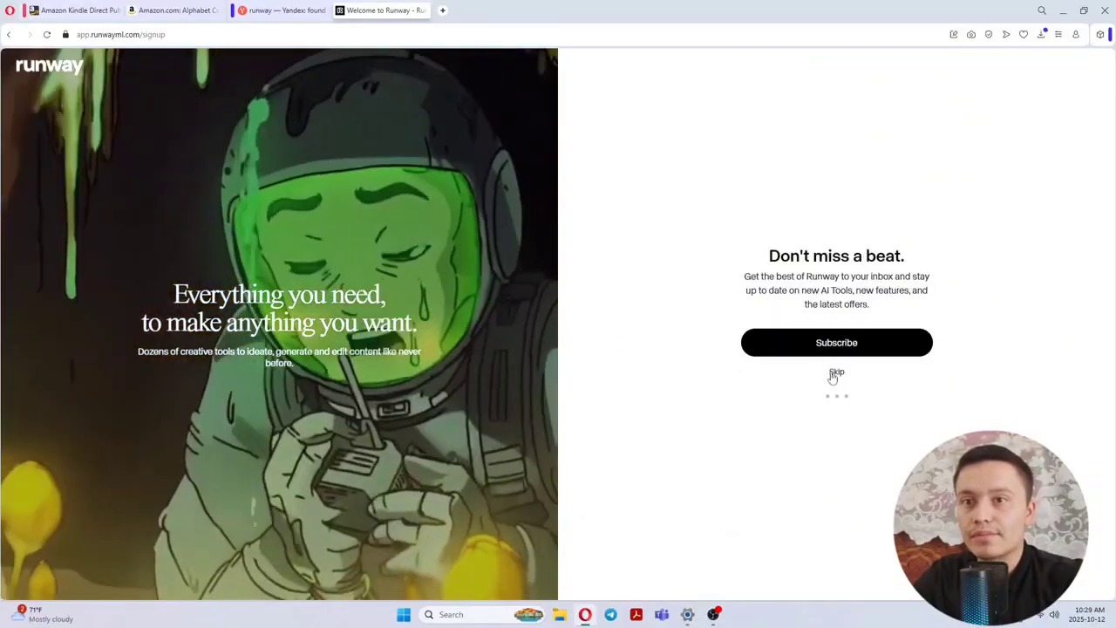
click(836, 372)
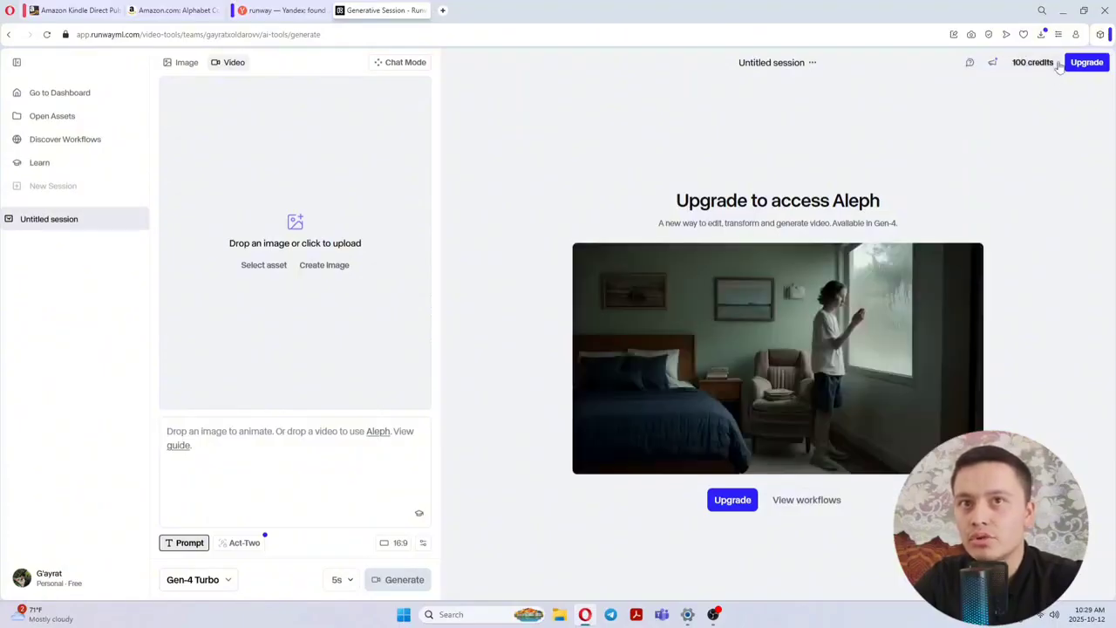
- Start a video generation session from the dashboard and load the uncropped private photo of the two children as its input image
click(36, 96)
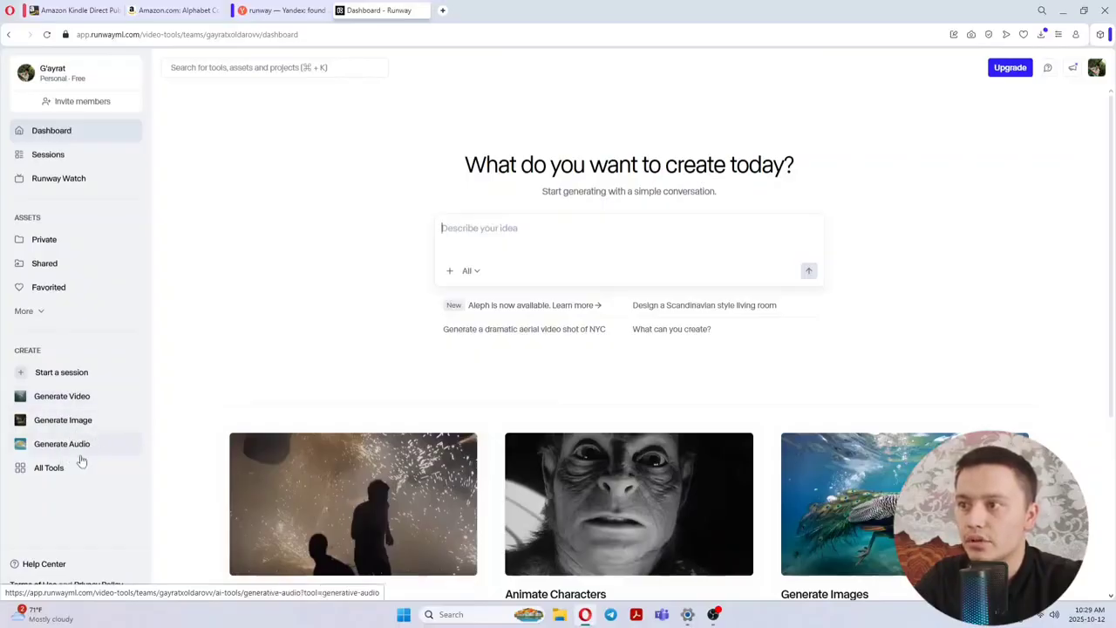
click(61, 397)
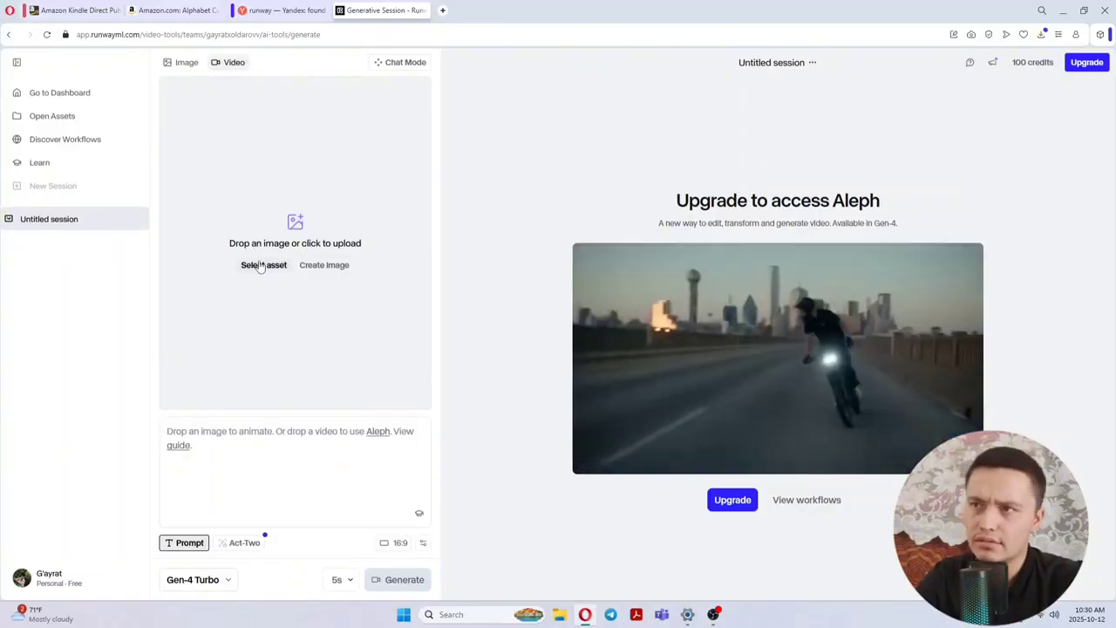
click(259, 266)
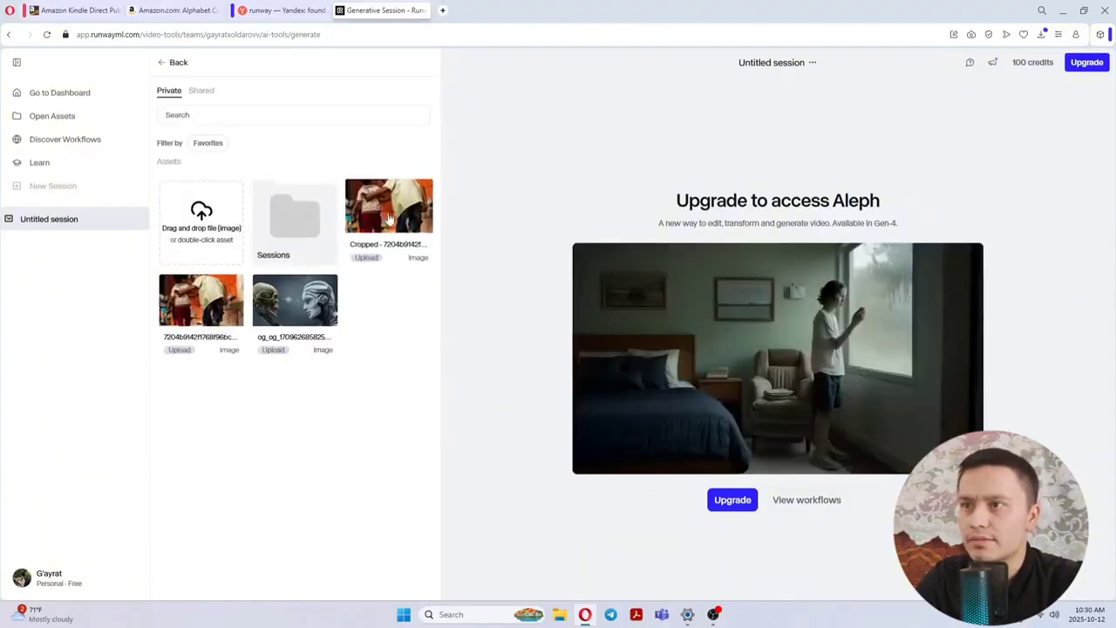
click(205, 300)
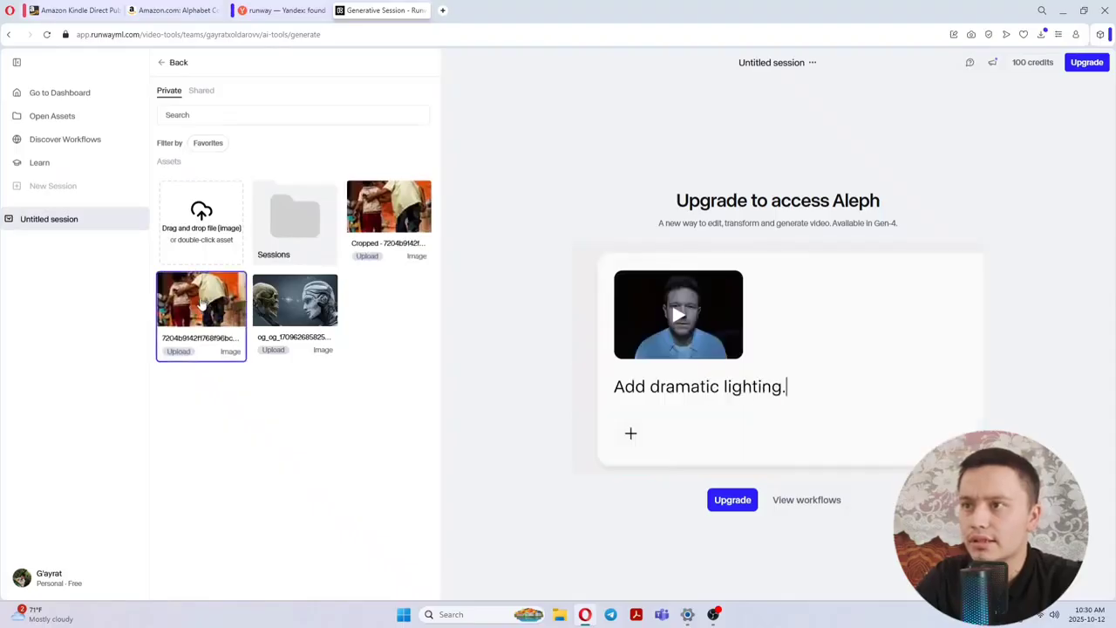
double_click(202, 302)
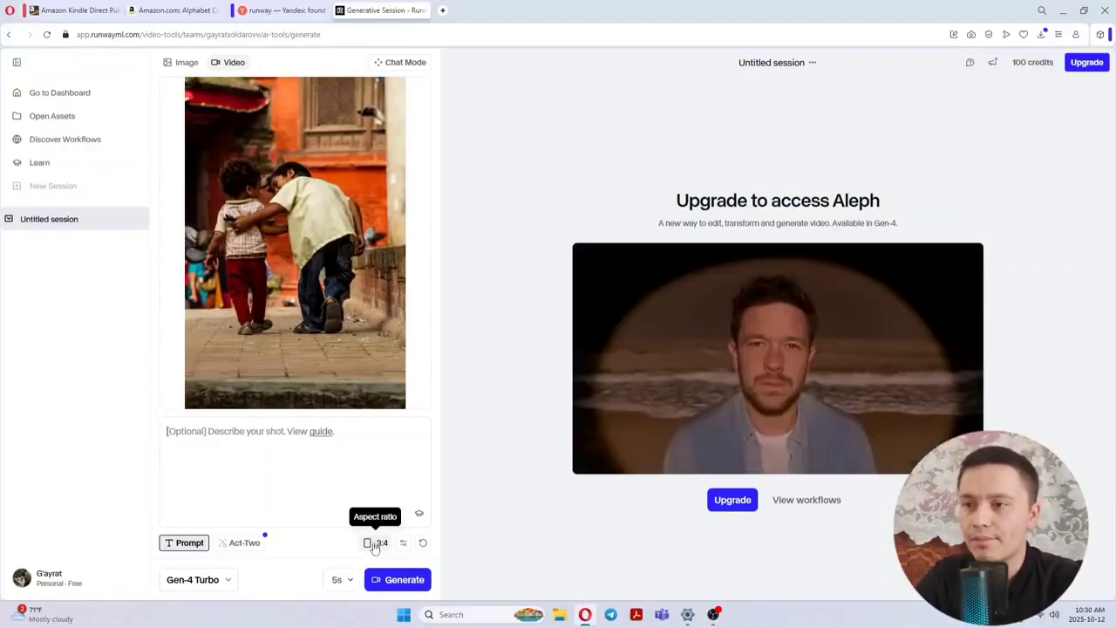
- Crop the children's photo to a 9:16 aspect ratio, keeping both children inside the frame
click(377, 545)
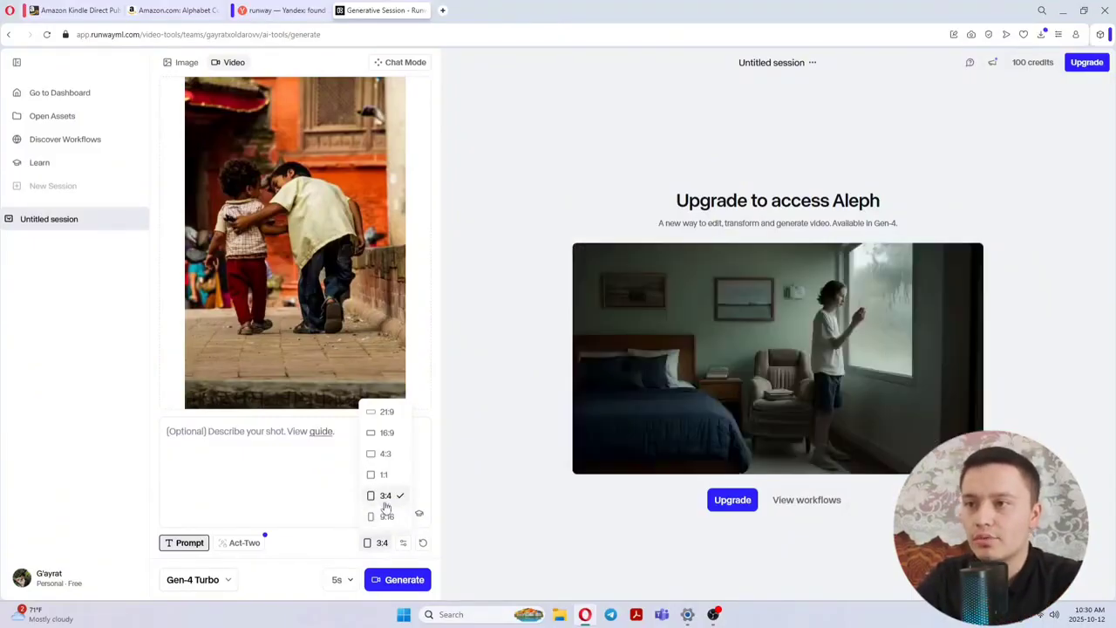
click(387, 432)
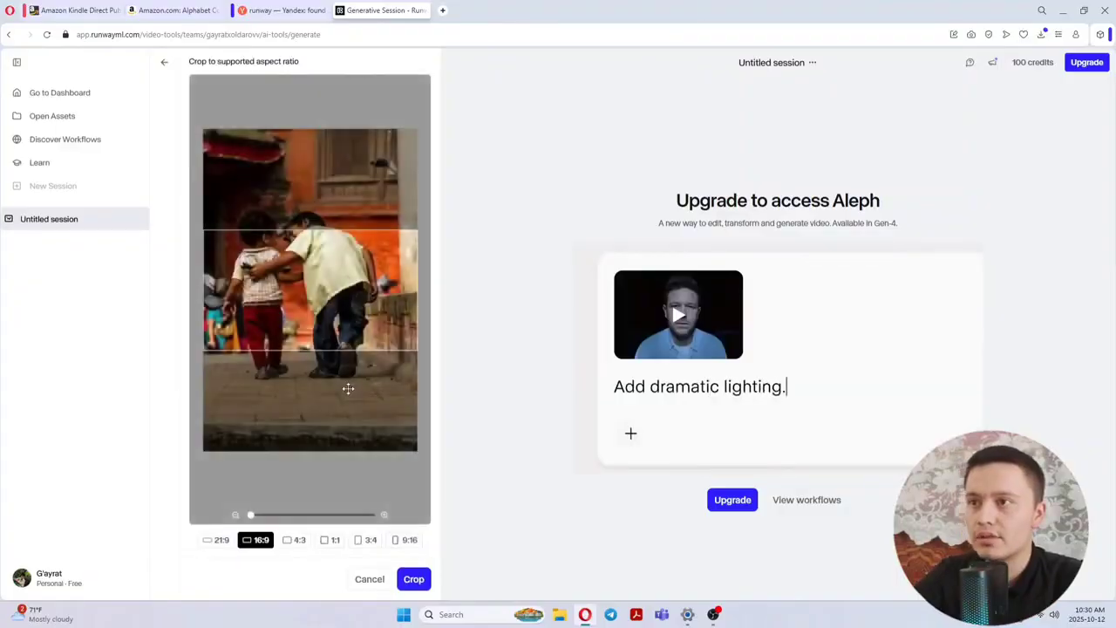
click(413, 541)
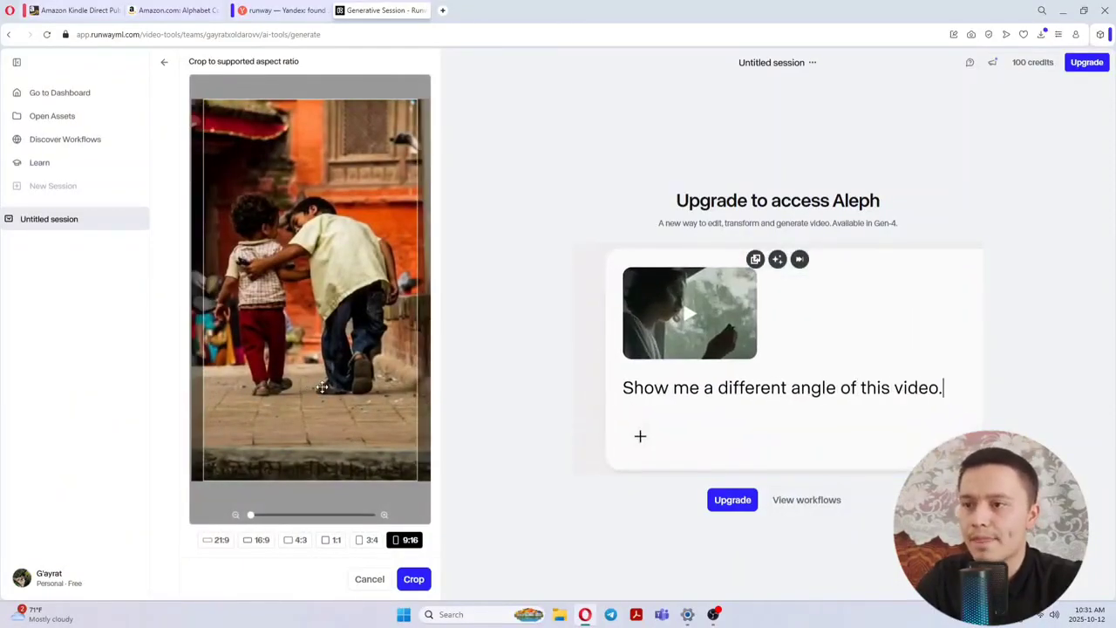
drag(340, 346, 341, 348)
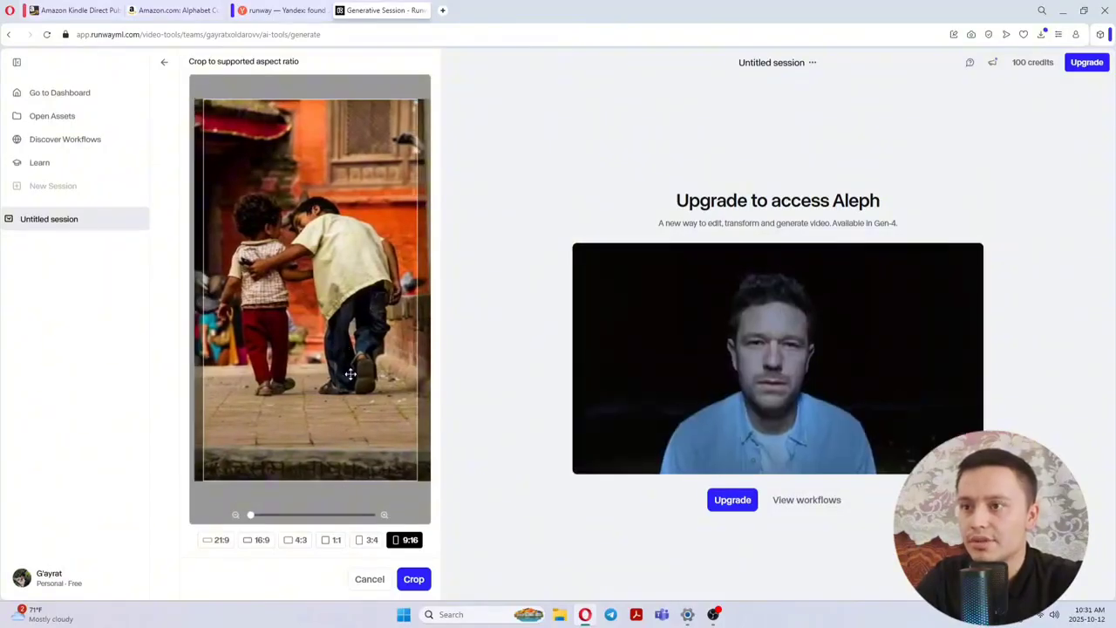
click(415, 579)
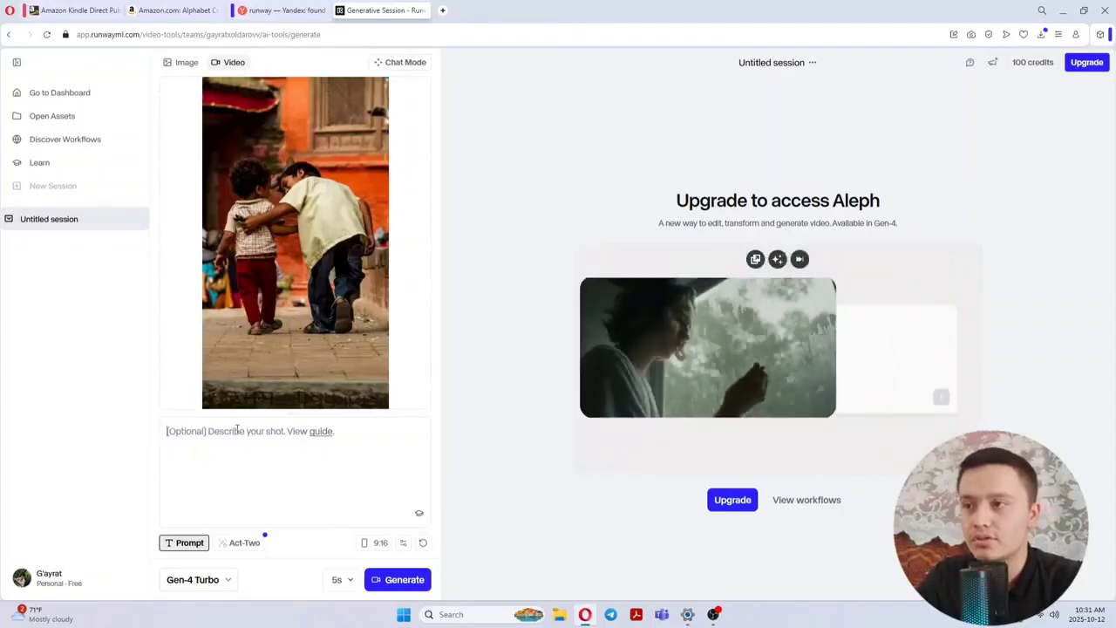
- Open ChatGPT in a new browser tab and ask in Uzbek for a Runway video prompt about two friends helping a street cat
click(443, 11)
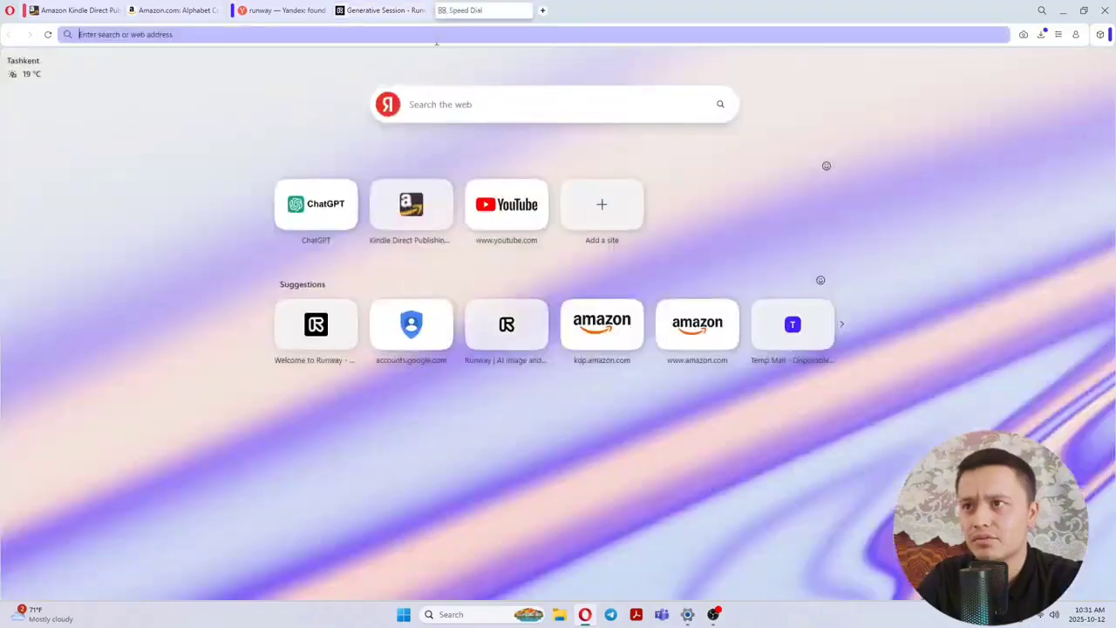
click(336, 205)
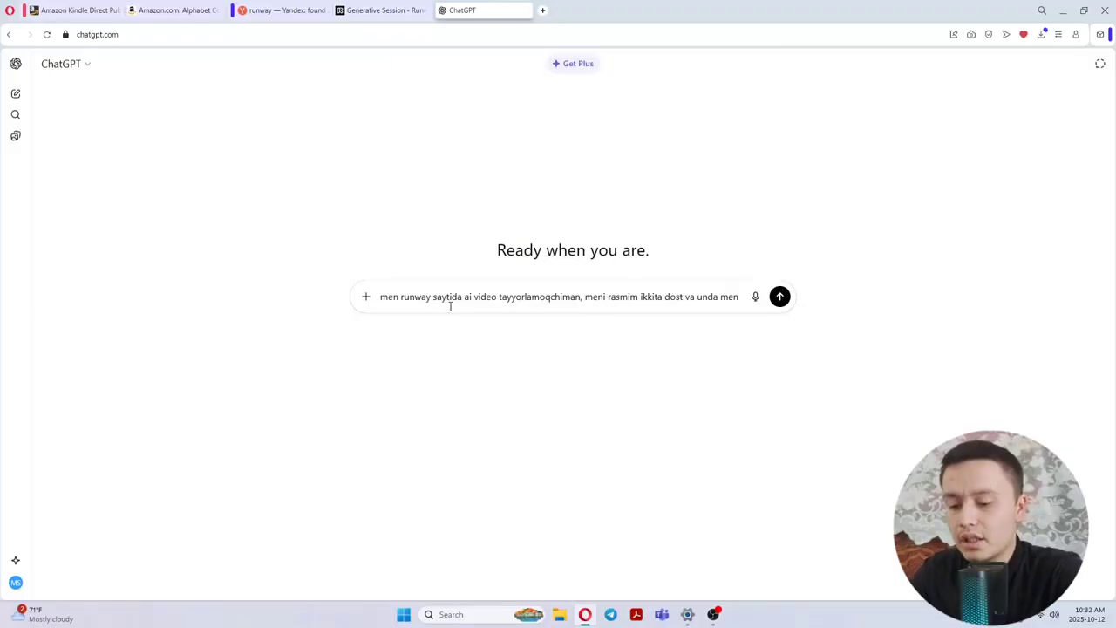
text(osa)
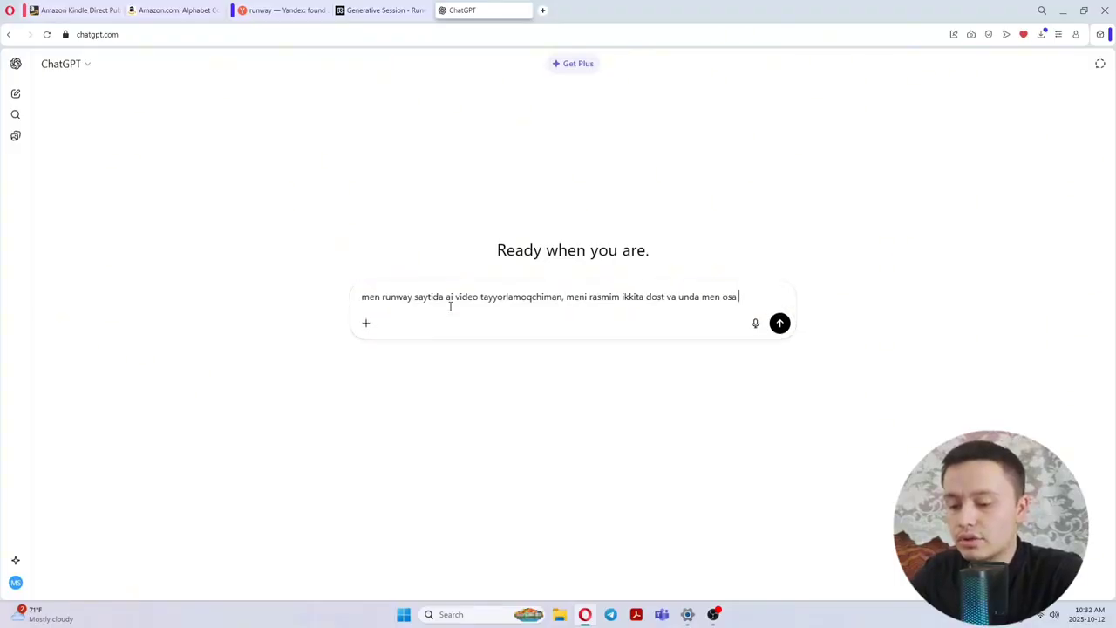
text( dostlar)
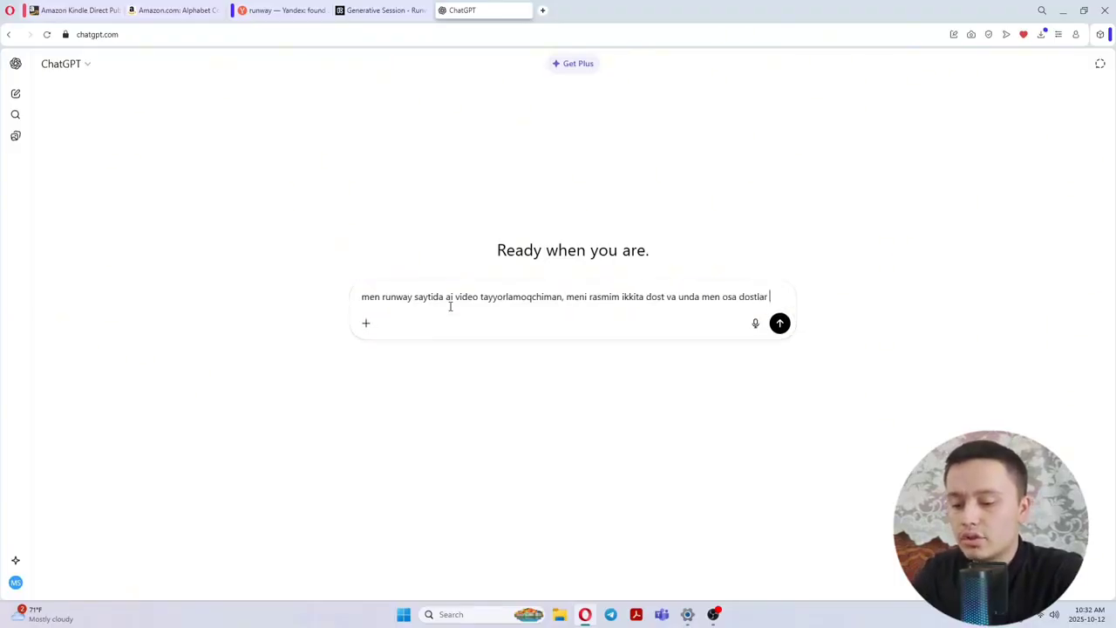
text( kochadagi mushukka yordam berayotganini tasv)
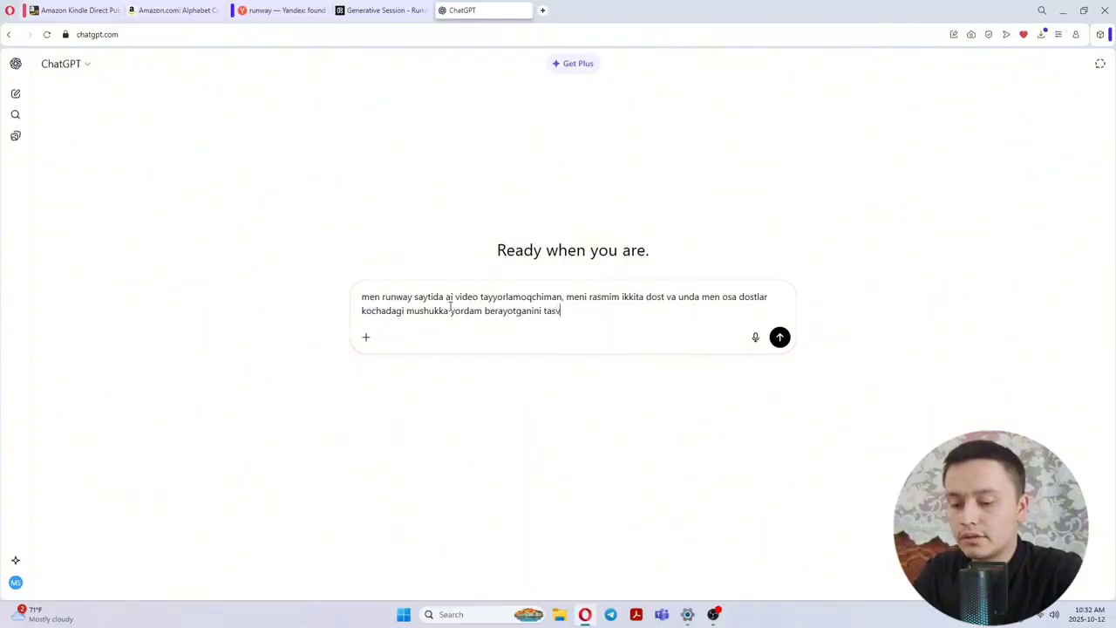
text(lamoqchiman, shu uchun menga prompt yozib ber)
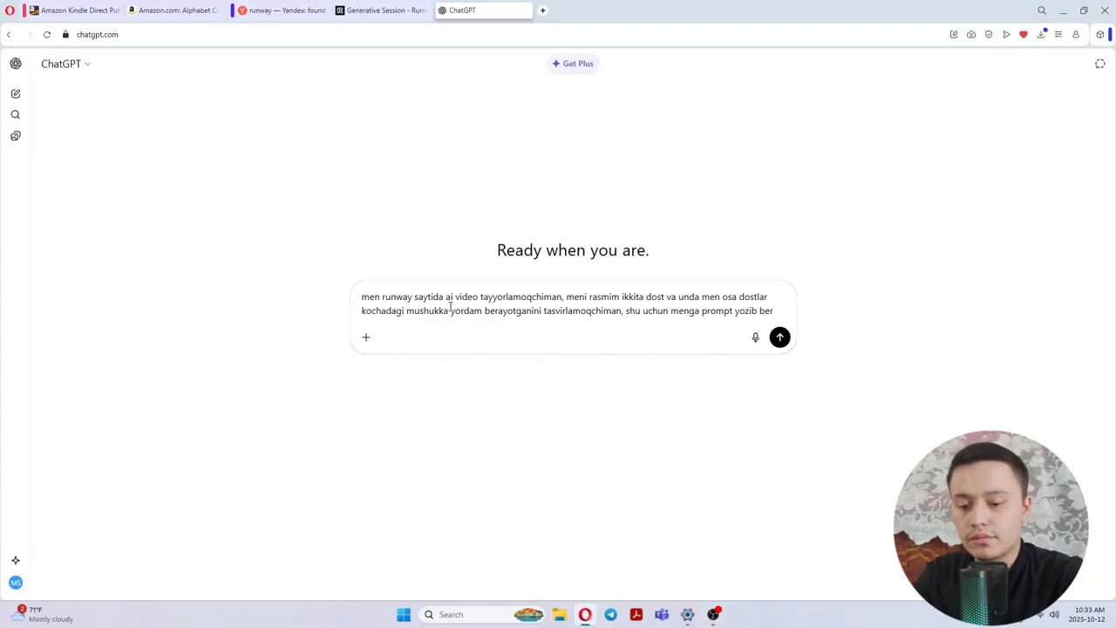
key(Return)
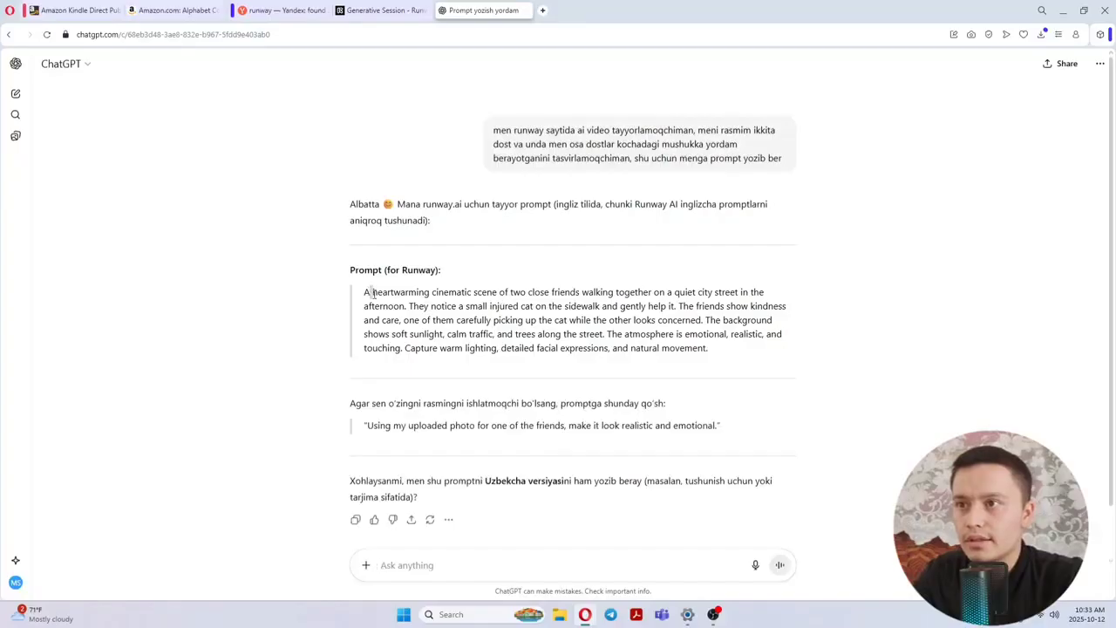
- Copy the English Runway prompt from the ChatGPT answer into the shot description of the Runway video session
drag(367, 293, 720, 358)
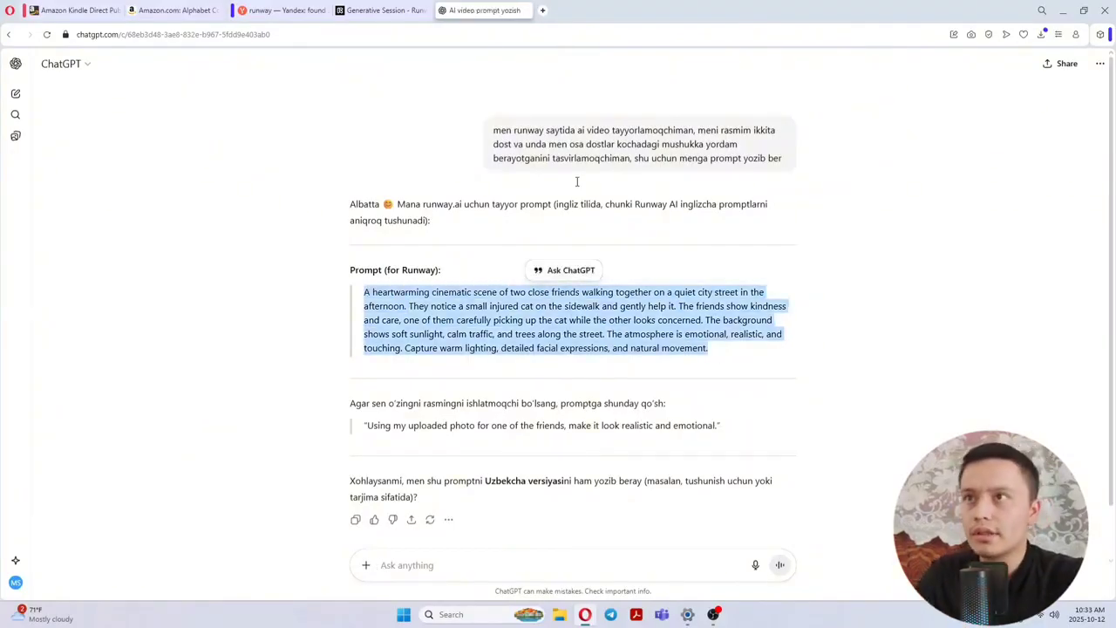
click(383, 11)
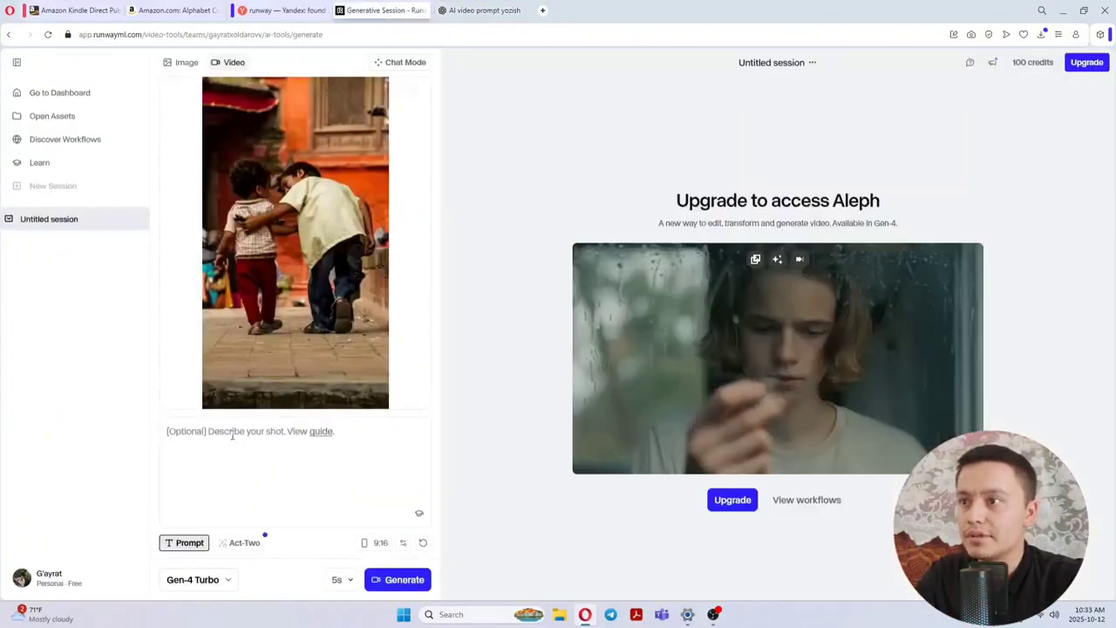
click(193, 432)
key(ctrl+v)
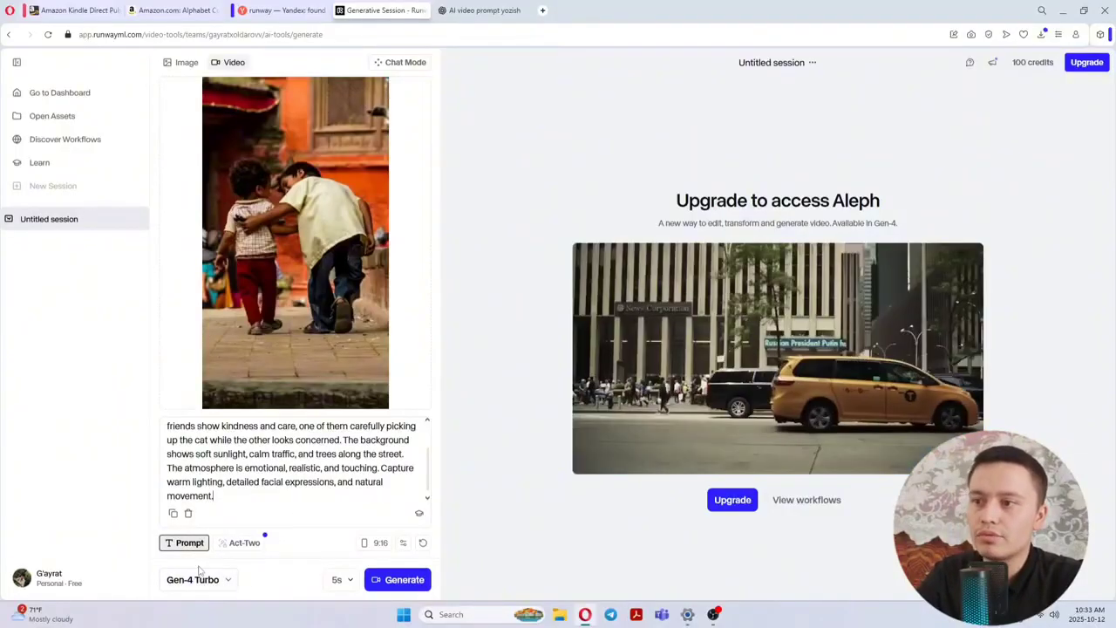
- Review the available video models, the credit balance details and the help article's tables of plan credits and credit costs per tool
click(232, 581)
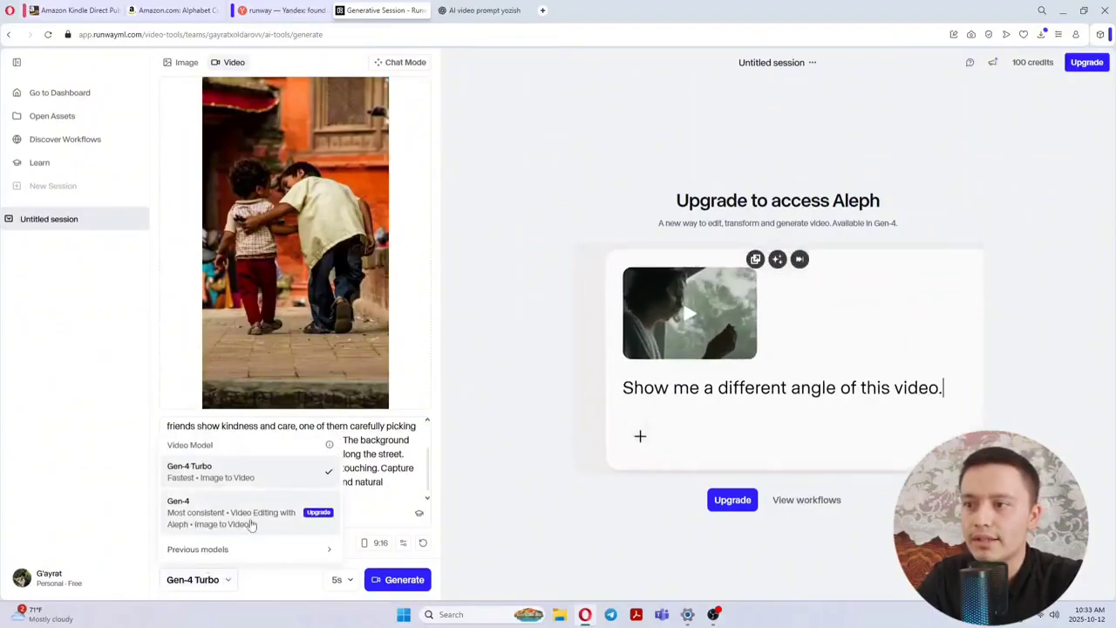
click(230, 580)
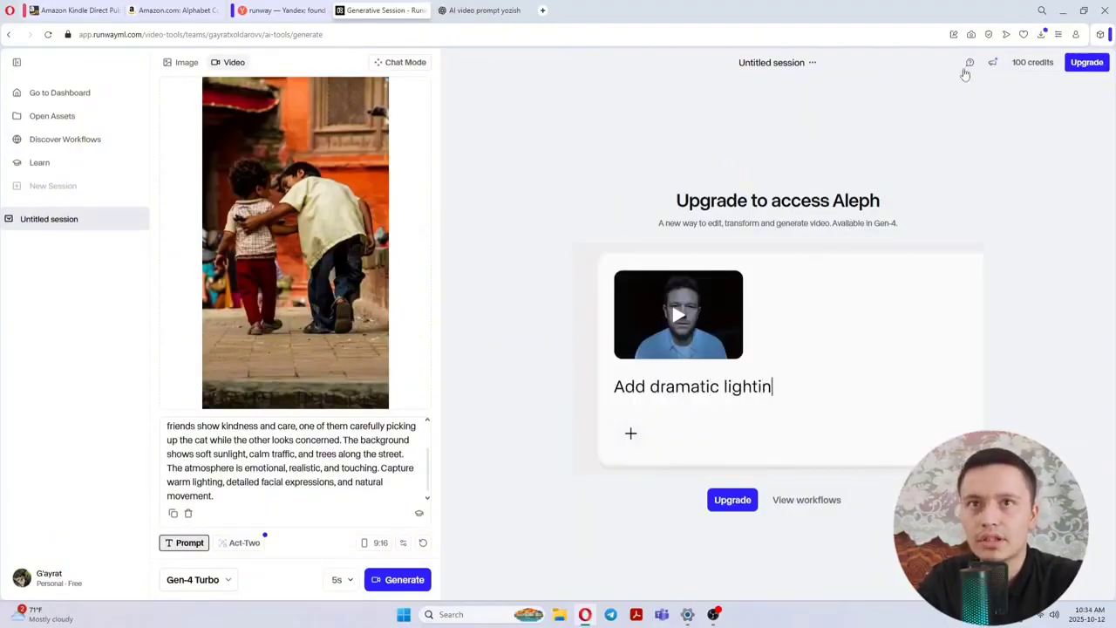
click(1030, 65)
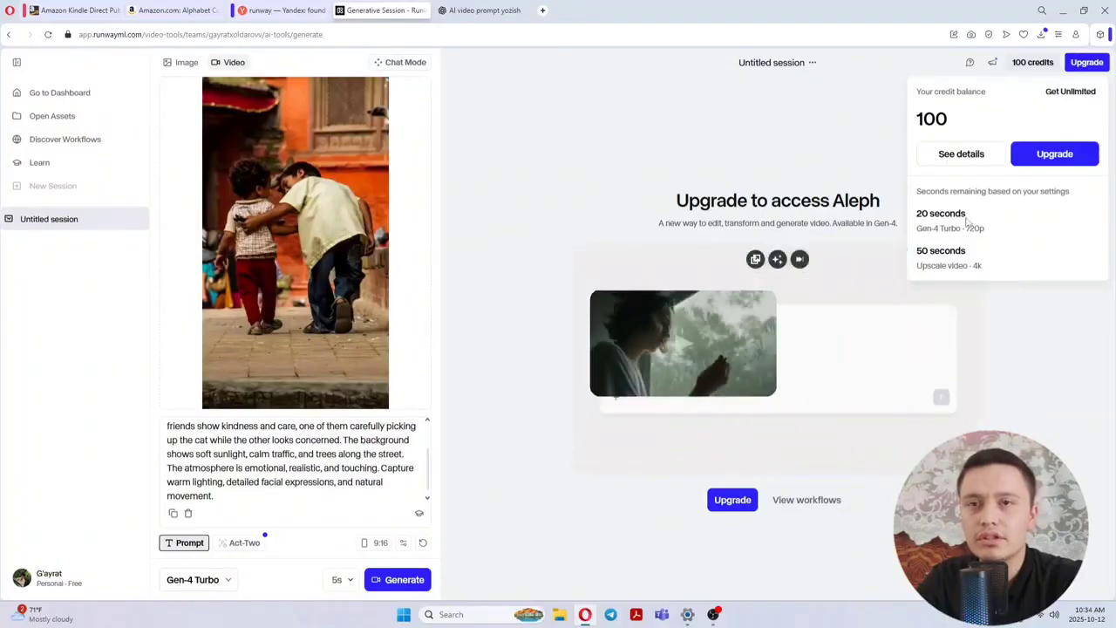
click(959, 155)
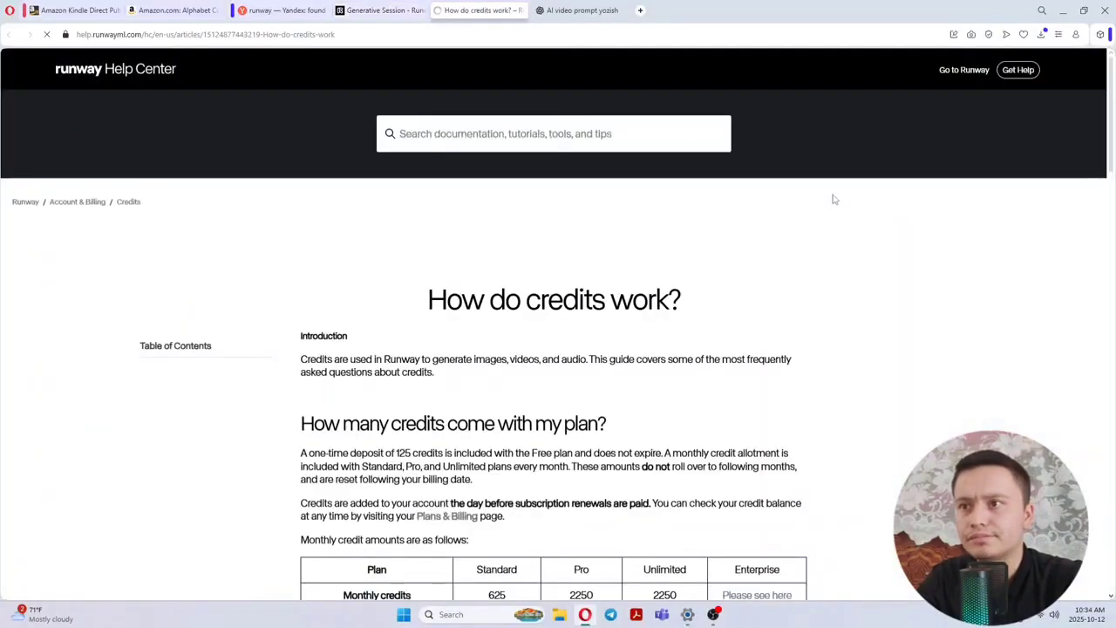
scroll(668, 323, down, 3)
scroll(669, 328, down, 1)
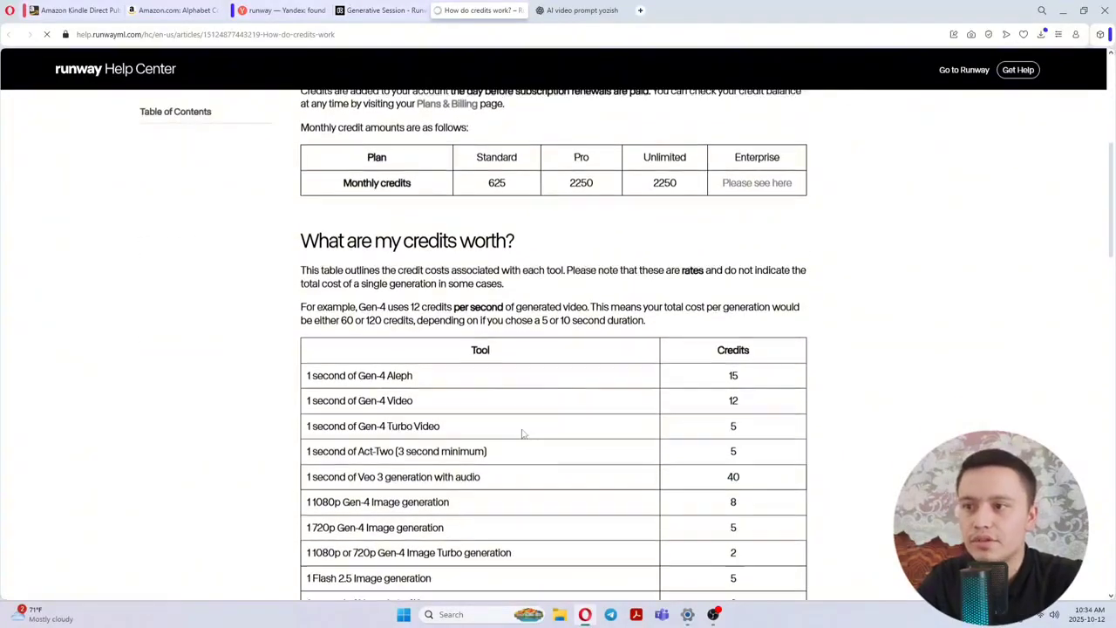
scroll(488, 428, down, 1)
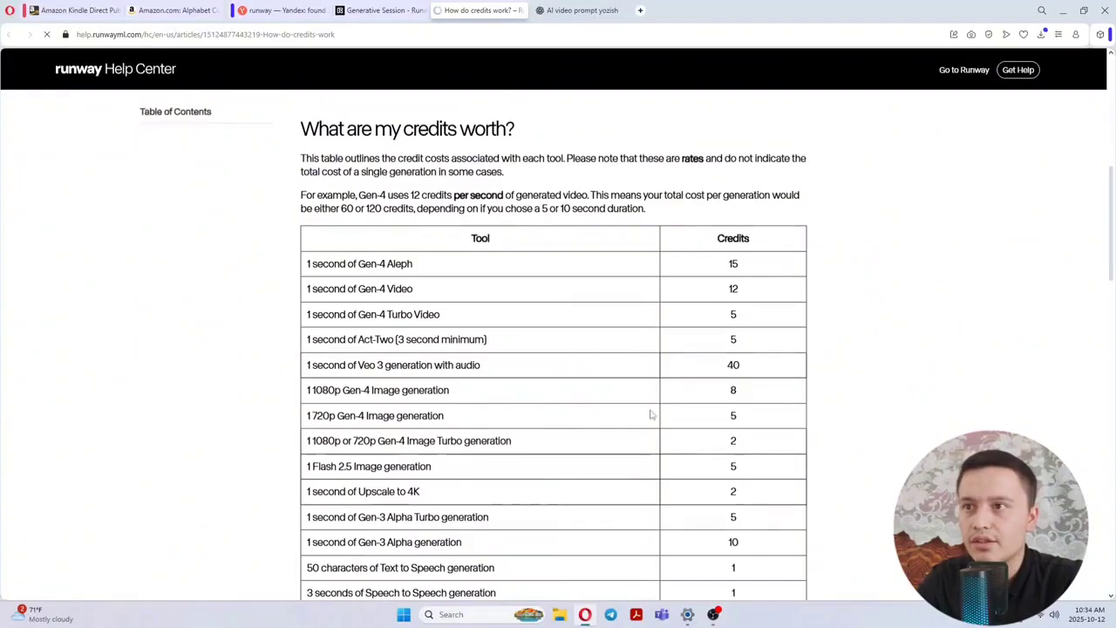
scroll(523, 424, down, 1)
scroll(486, 419, up, 1)
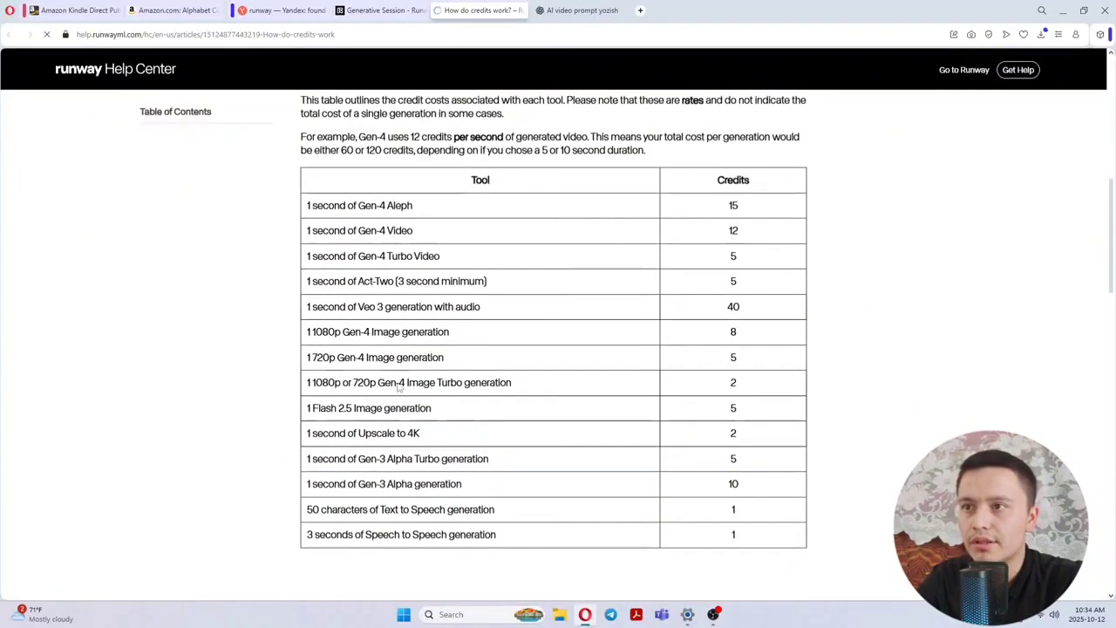
scroll(767, 379, up, 5)
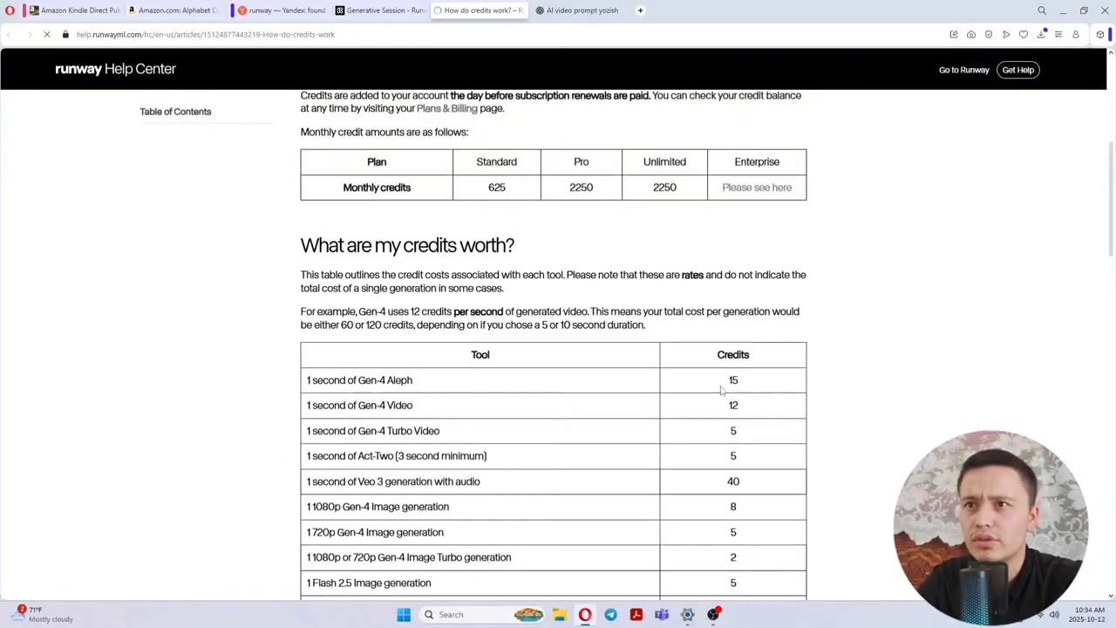
scroll(498, 329, down, 2)
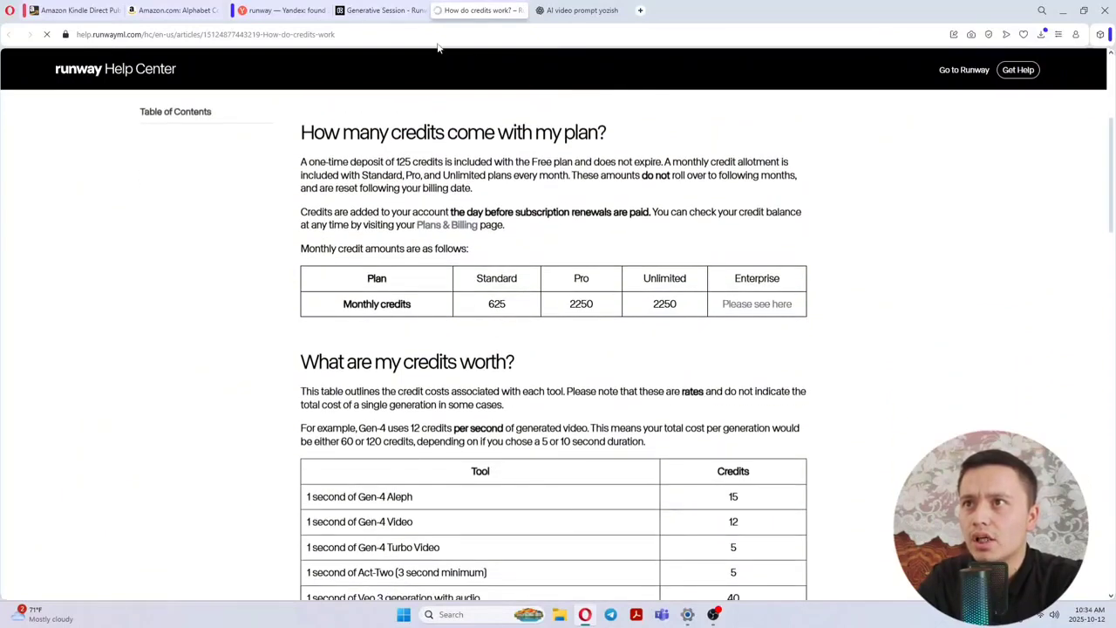
click(390, 13)
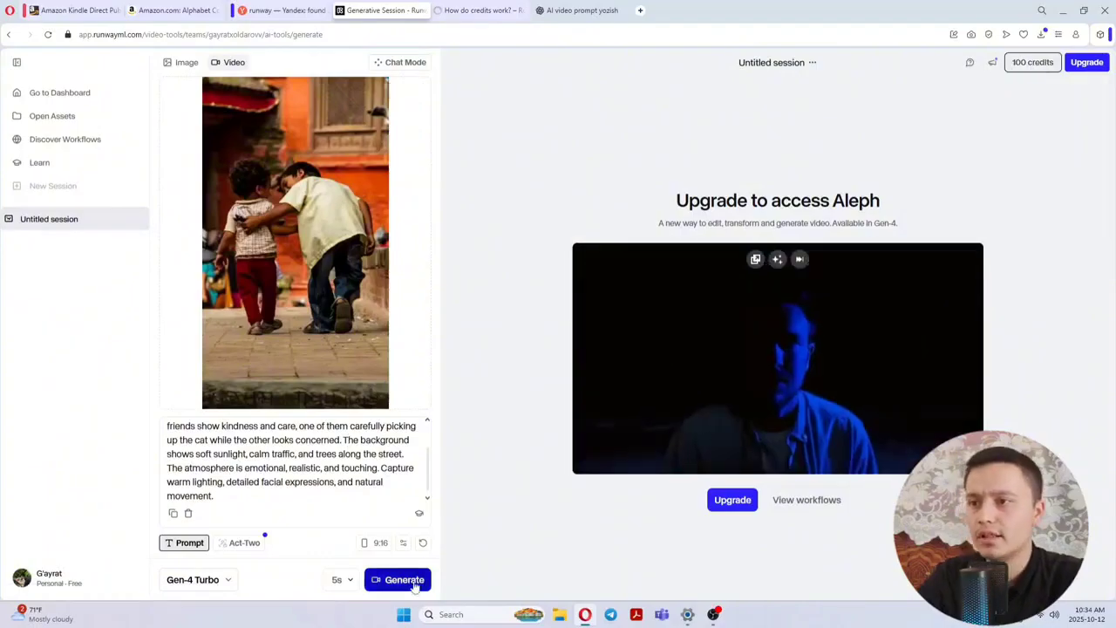
- Check the duration options, keep 5 seconds, and generate the 9:16 video with Gen-4 Turbo
click(342, 586)
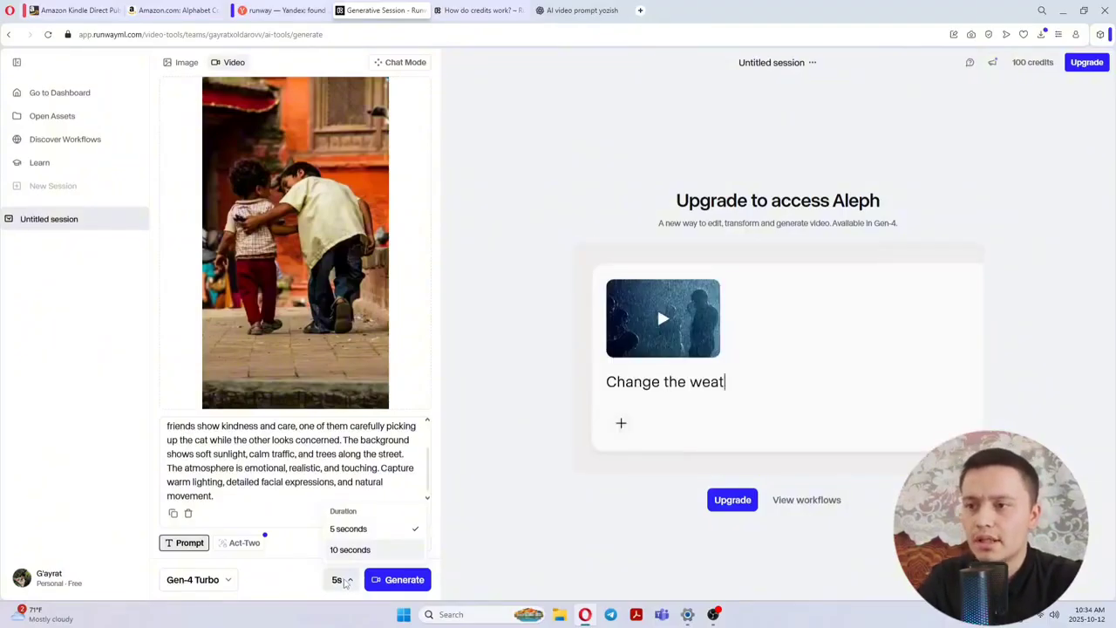
click(303, 586)
click(340, 580)
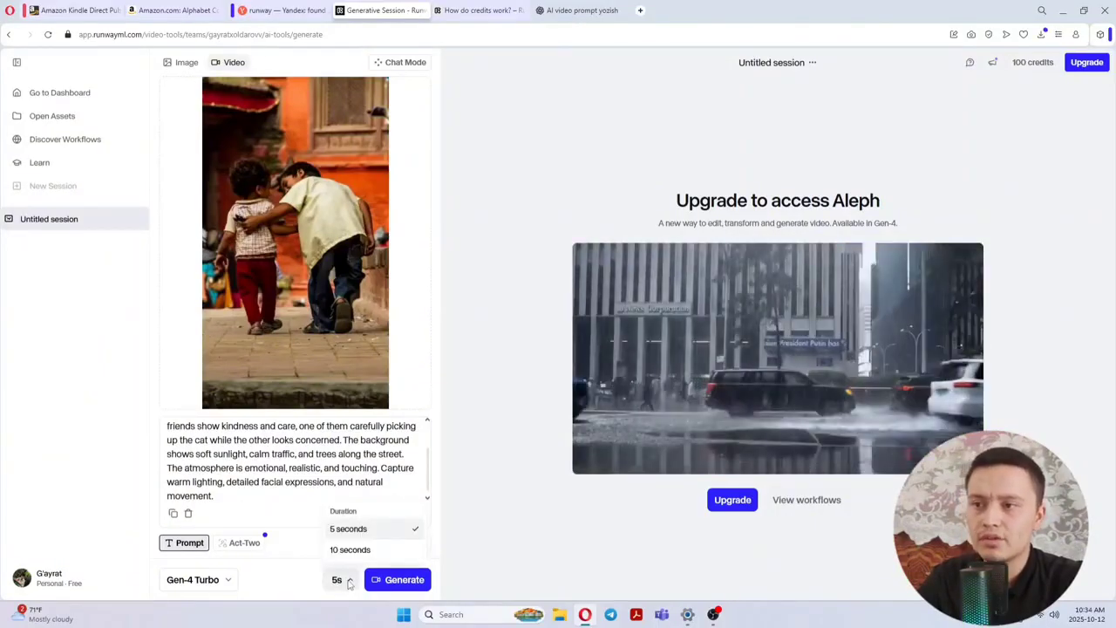
click(348, 583)
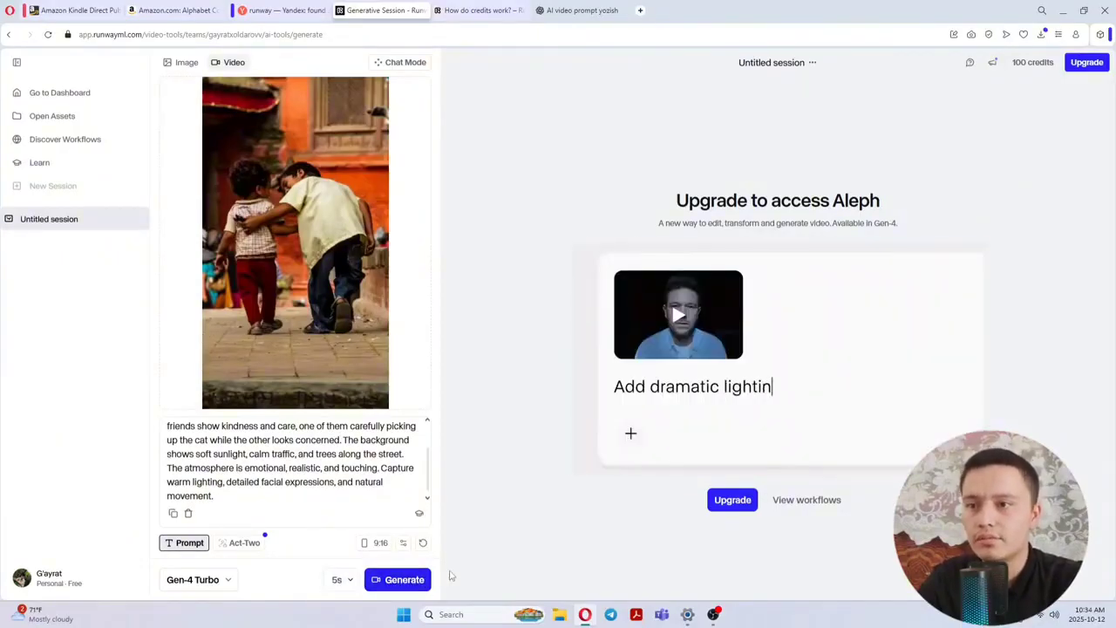
click(413, 582)
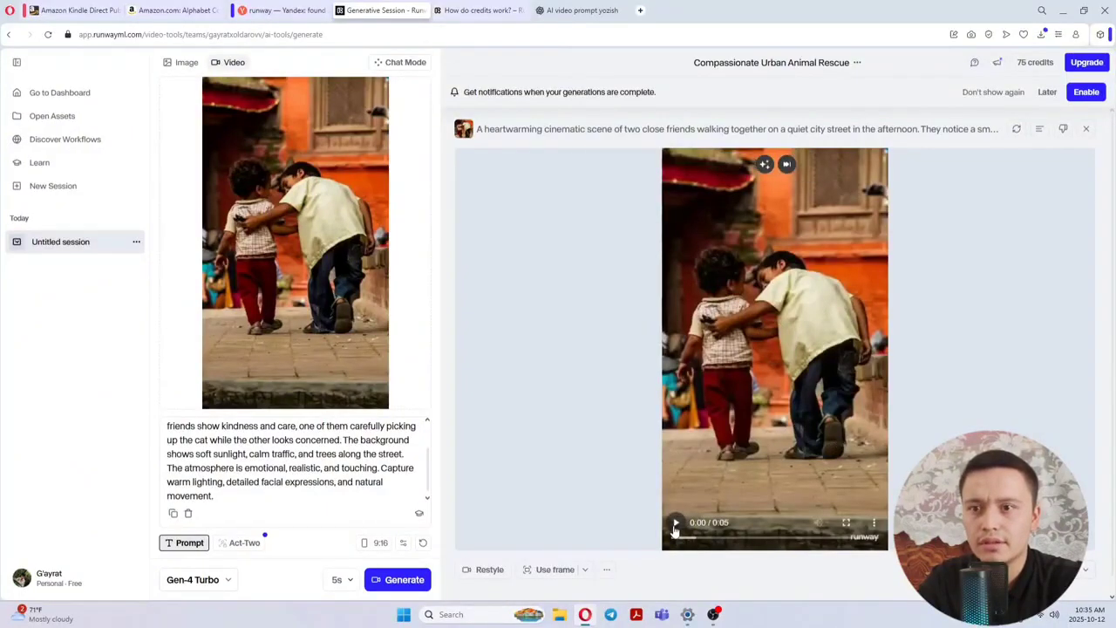
- Play the generated video of the two children in full screen, return to the session and pause playback
click(846, 523)
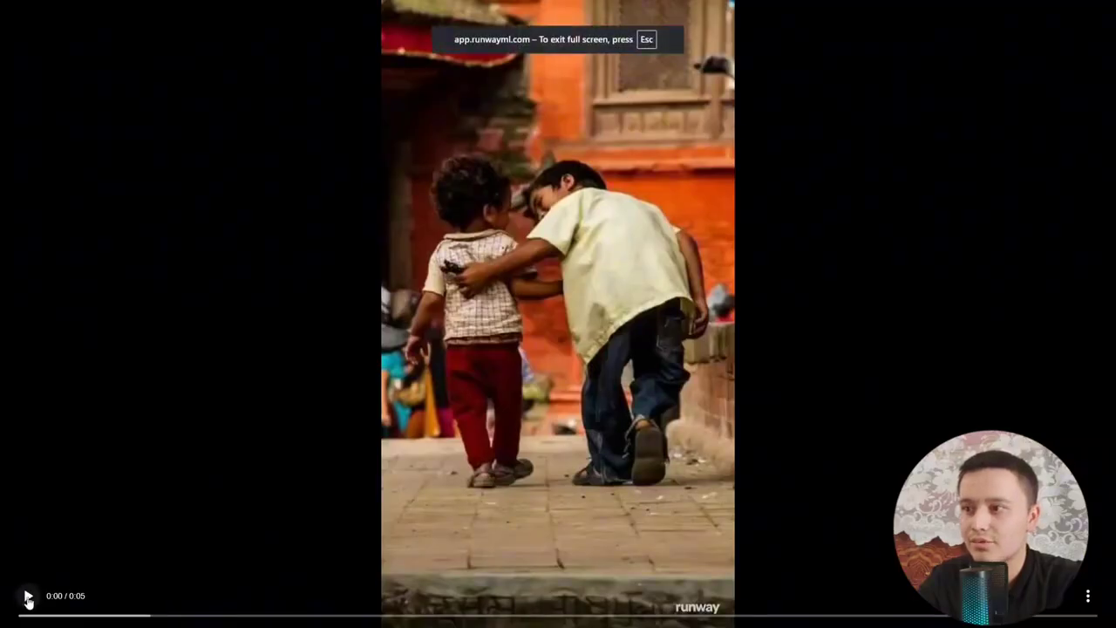
click(28, 598)
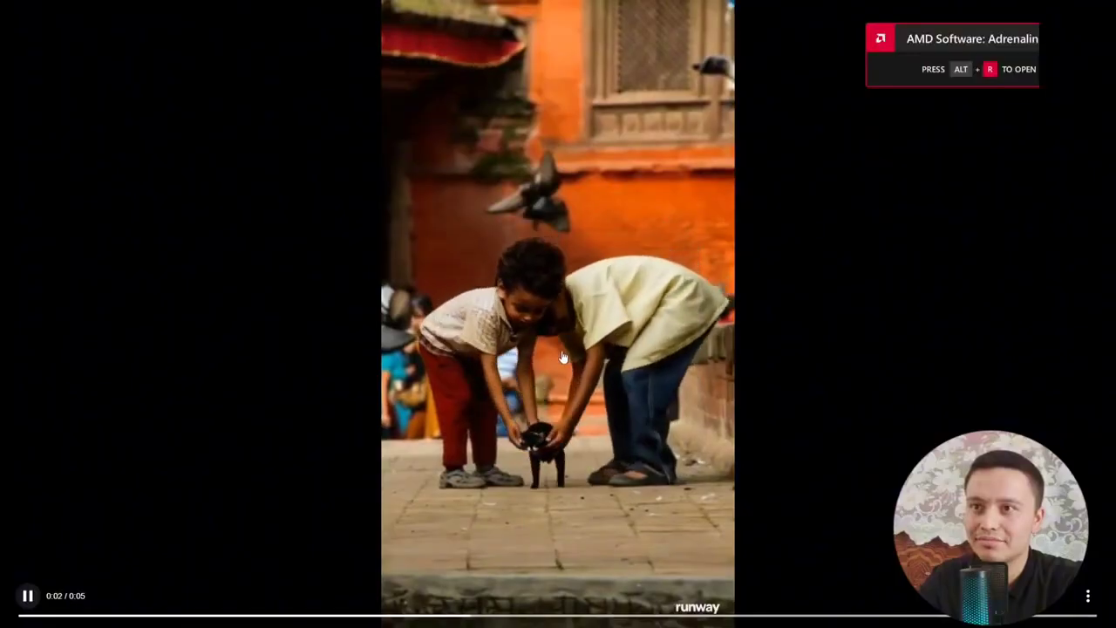
key(Escape)
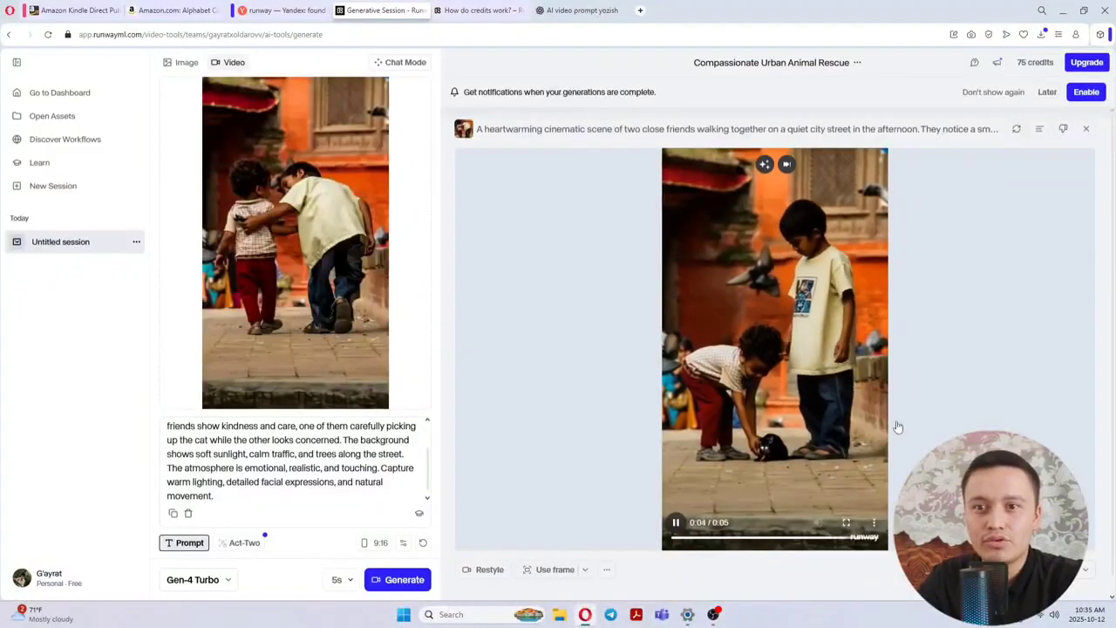
scroll(602, 480, down, 1)
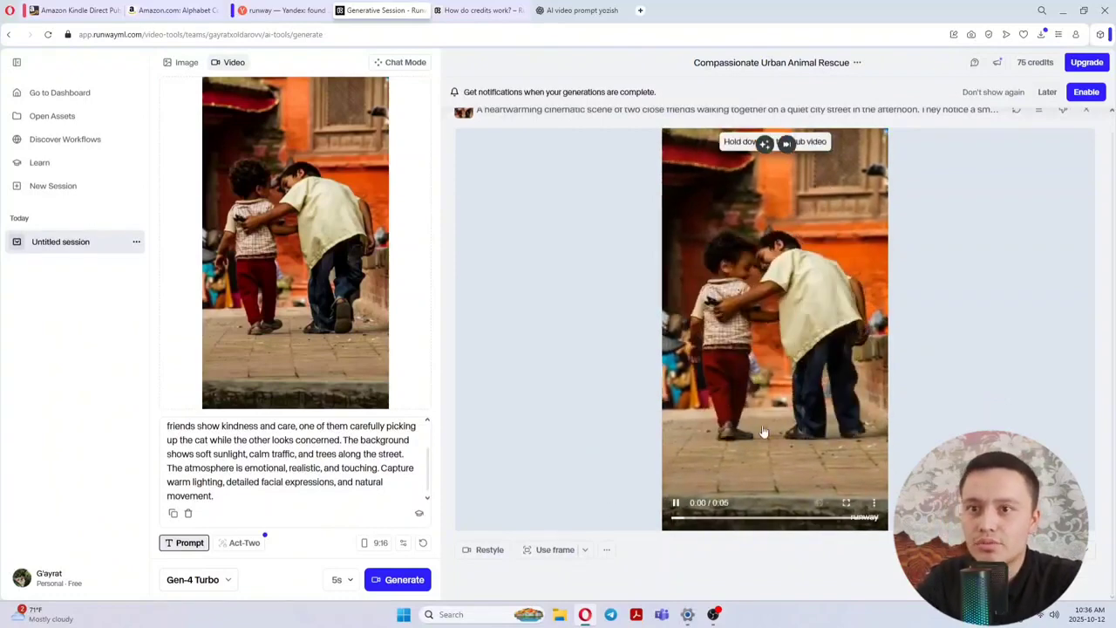
click(763, 328)
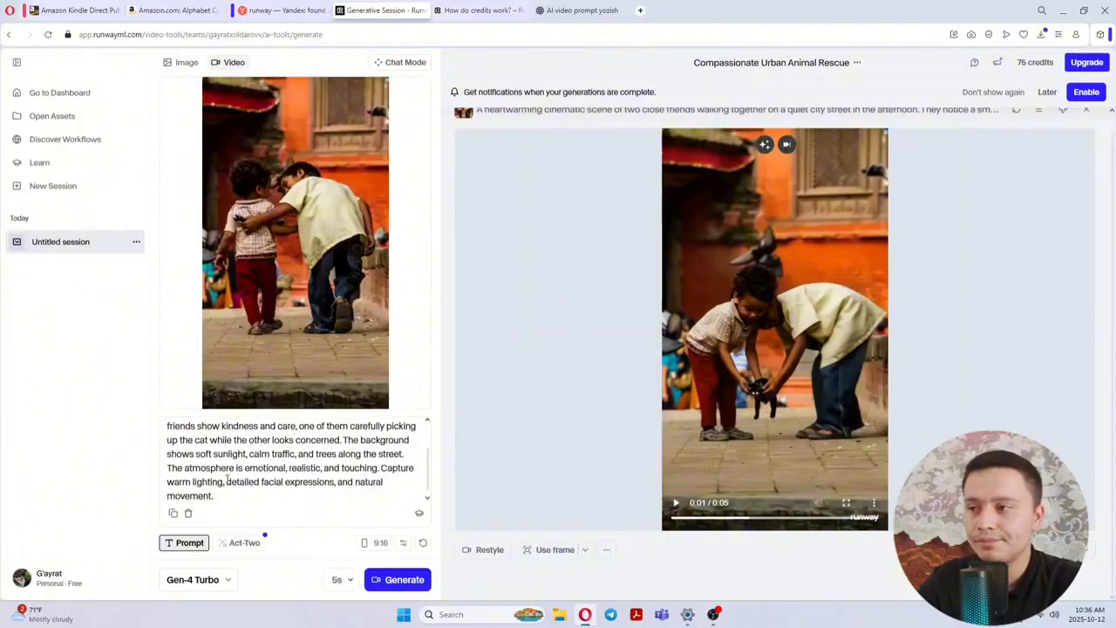
- Log out of the current Runway account and open the free sign-up form for a new account
click(53, 577)
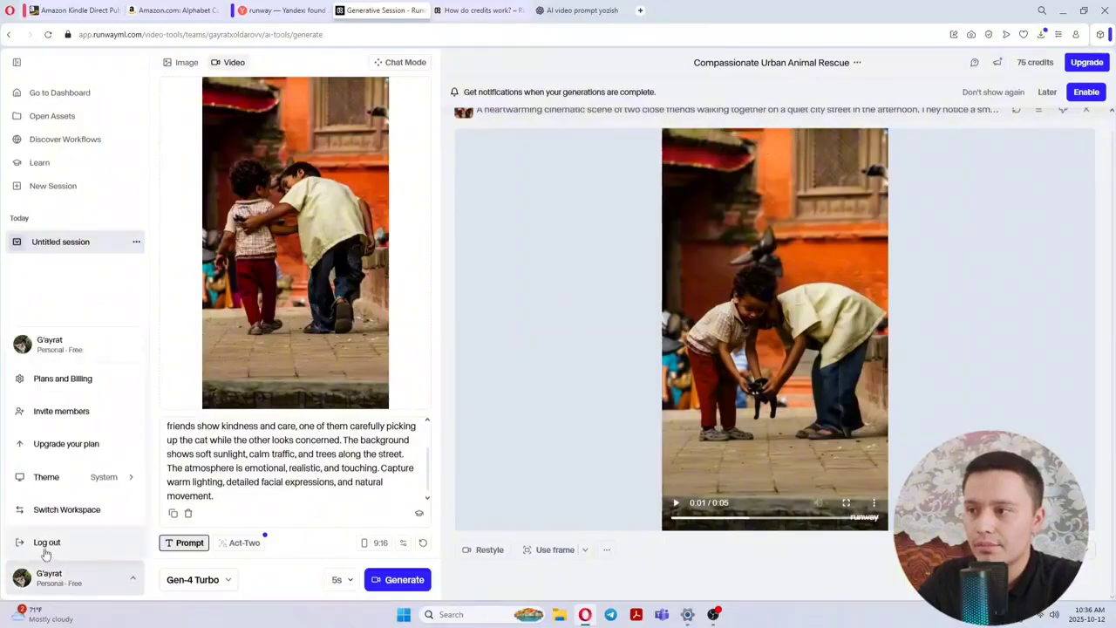
click(46, 545)
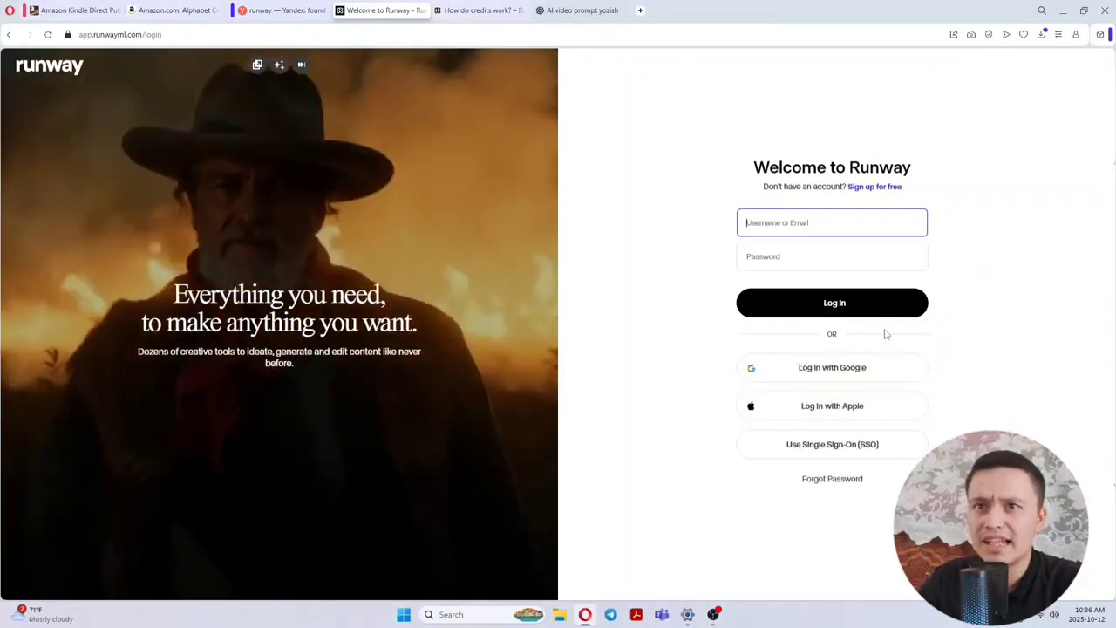
click(1003, 220)
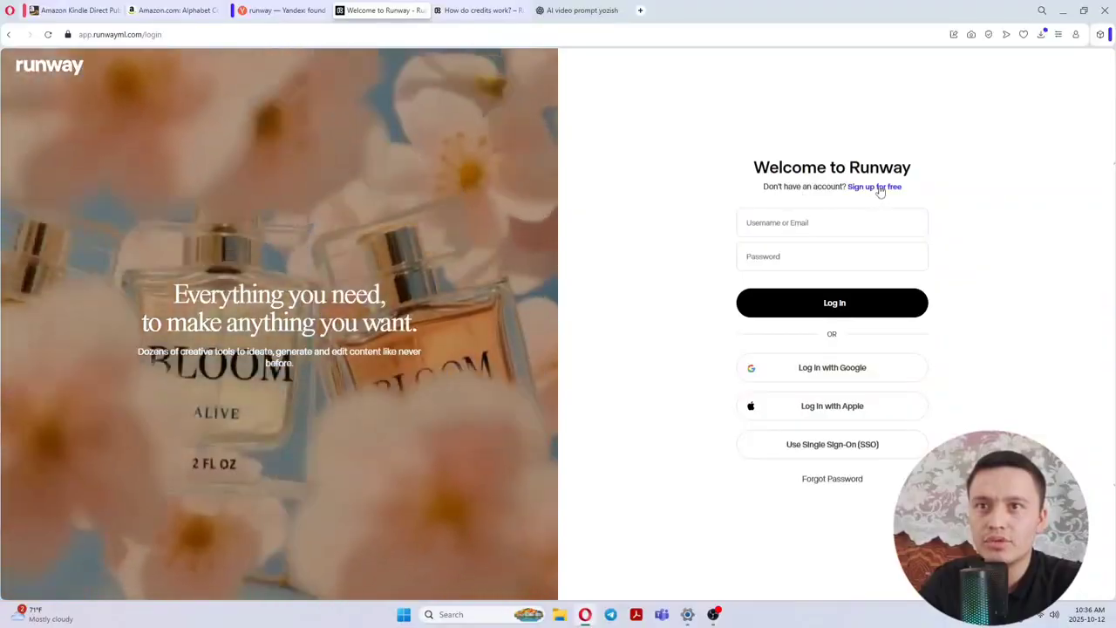
click(877, 187)
click(792, 242)
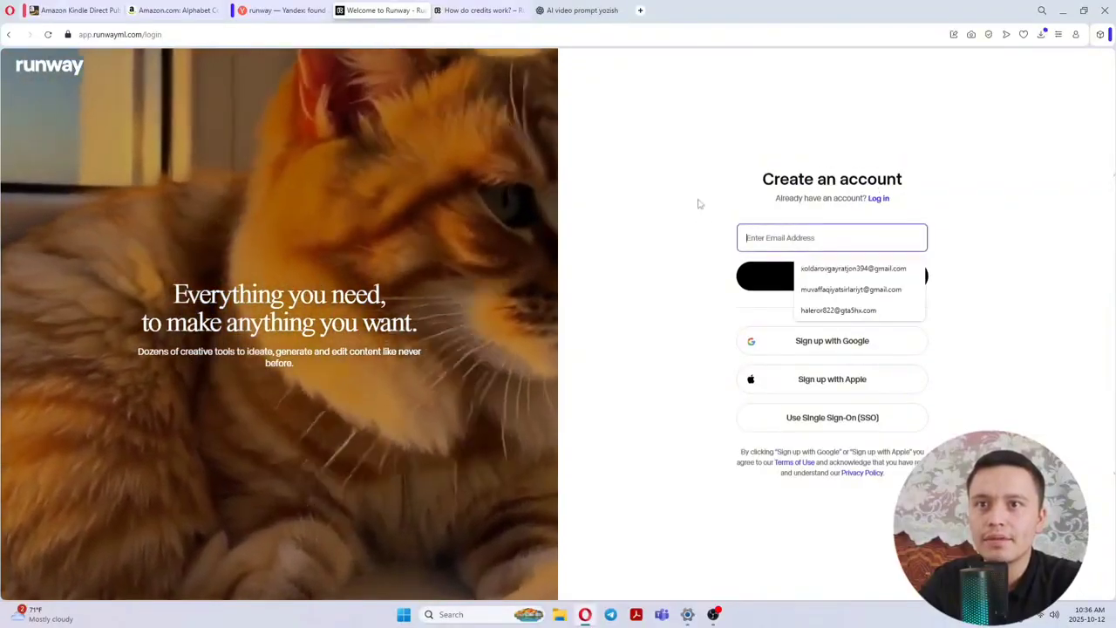
click(700, 204)
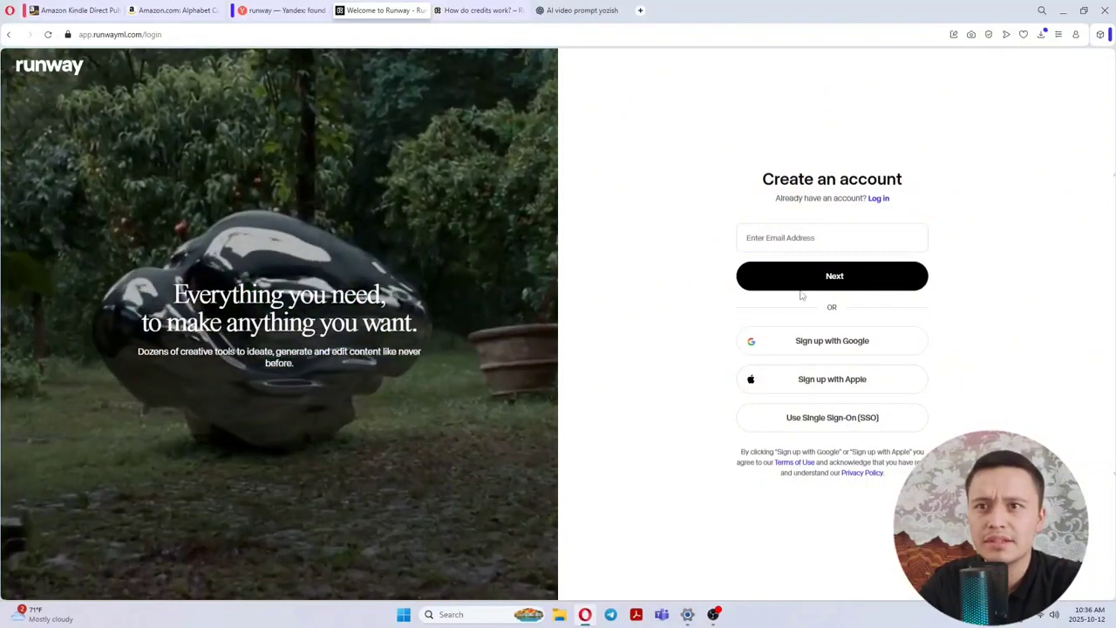
click(785, 240)
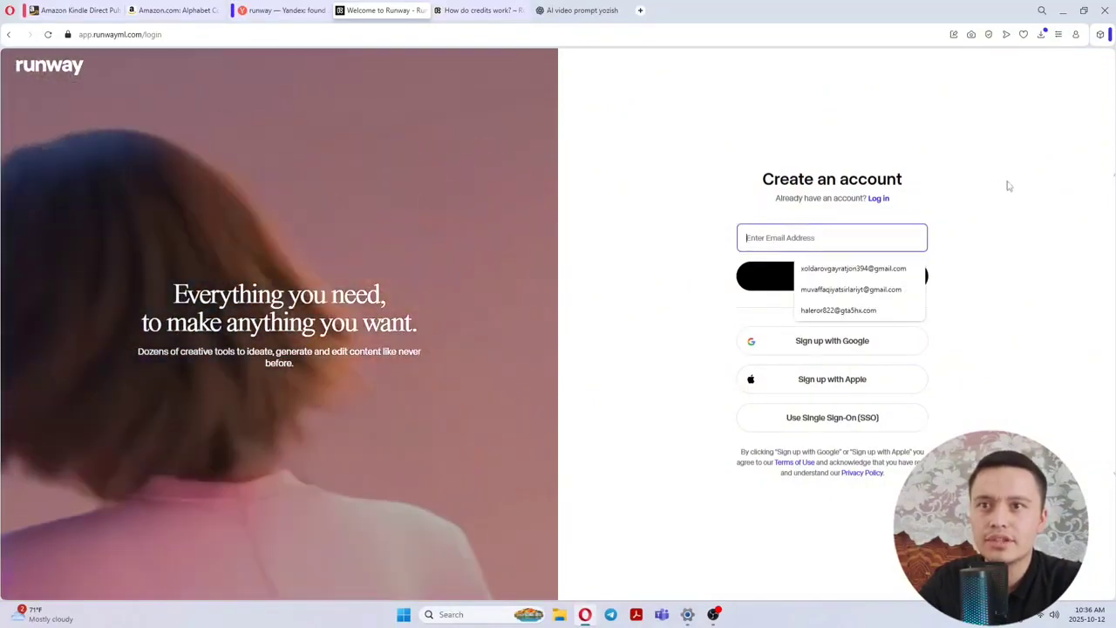
click(1009, 186)
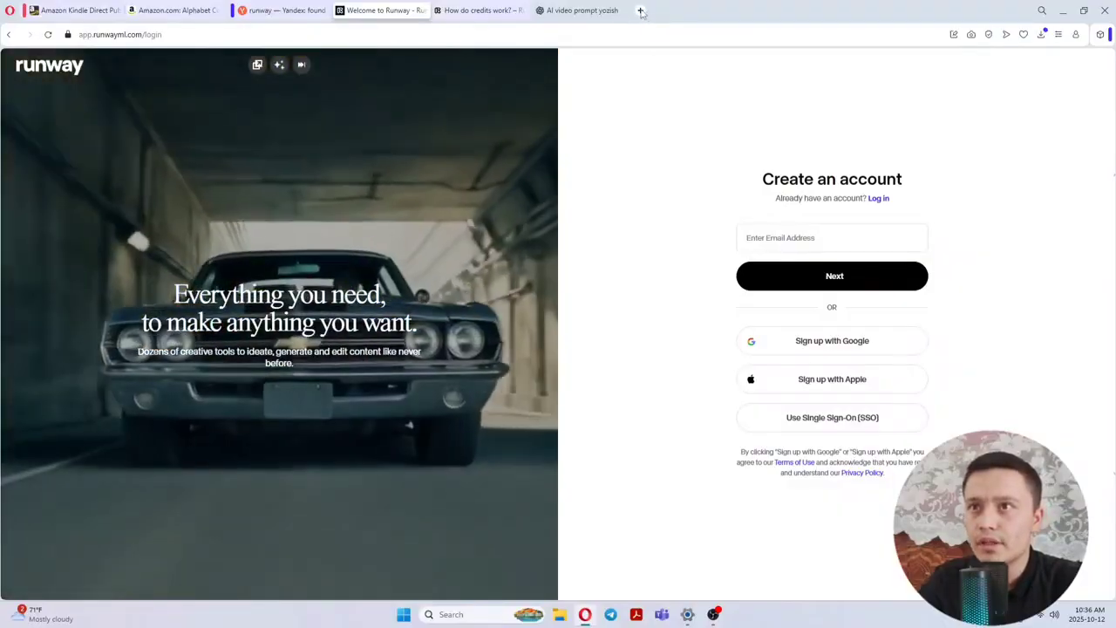
- Search the web for "temp mail;" in a new browser tab and open the temp-mail.org site
click(640, 10)
click(506, 105)
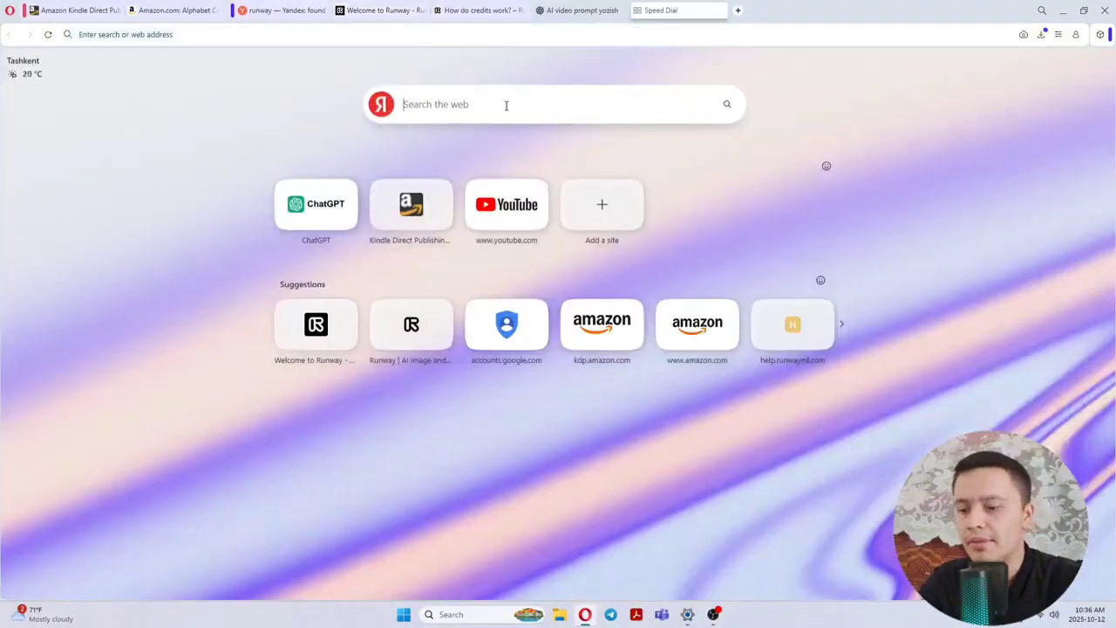
text(te)
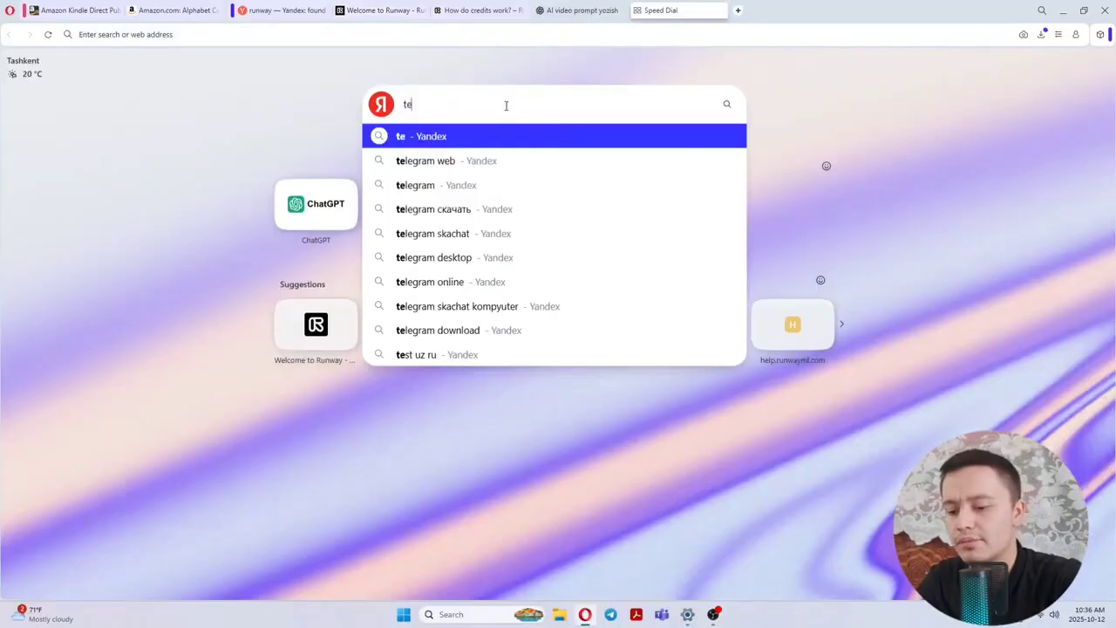
text(mp )
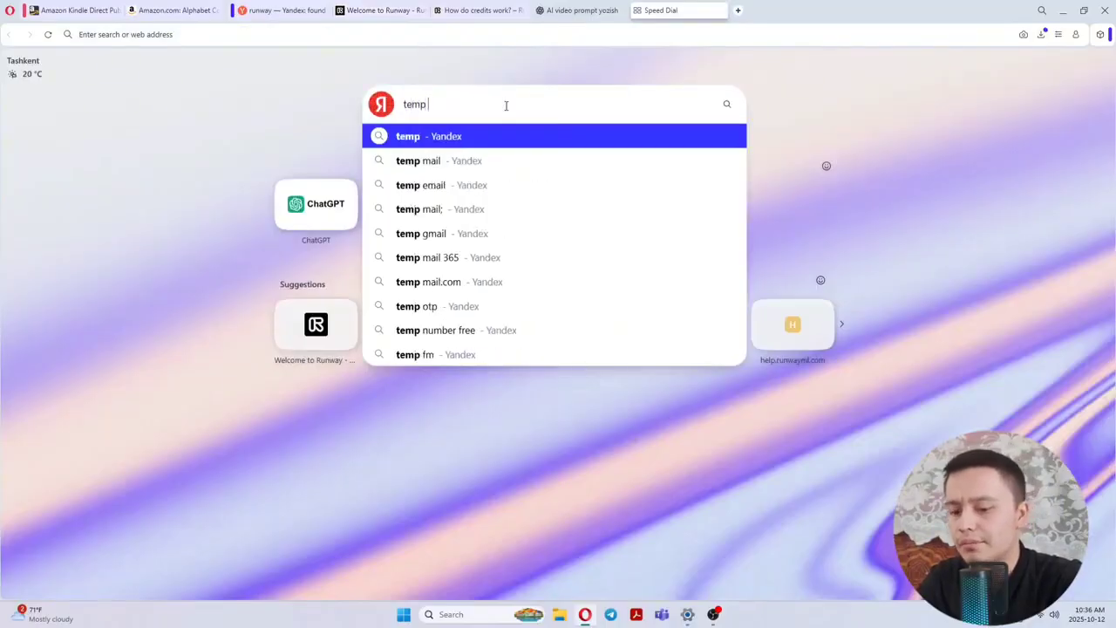
text(mail;)
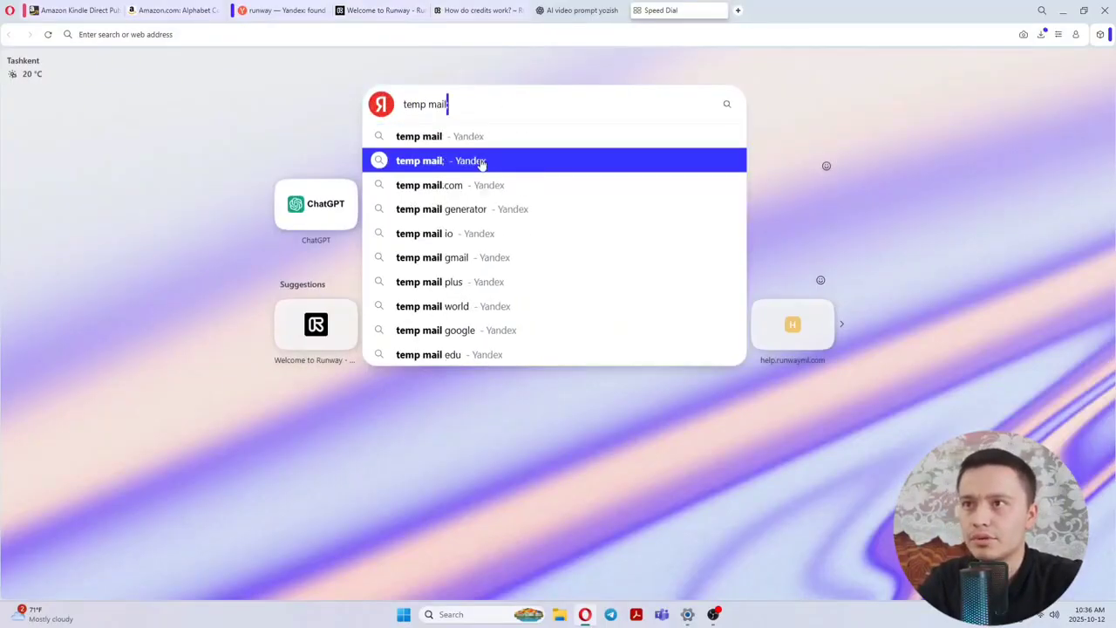
click(481, 161)
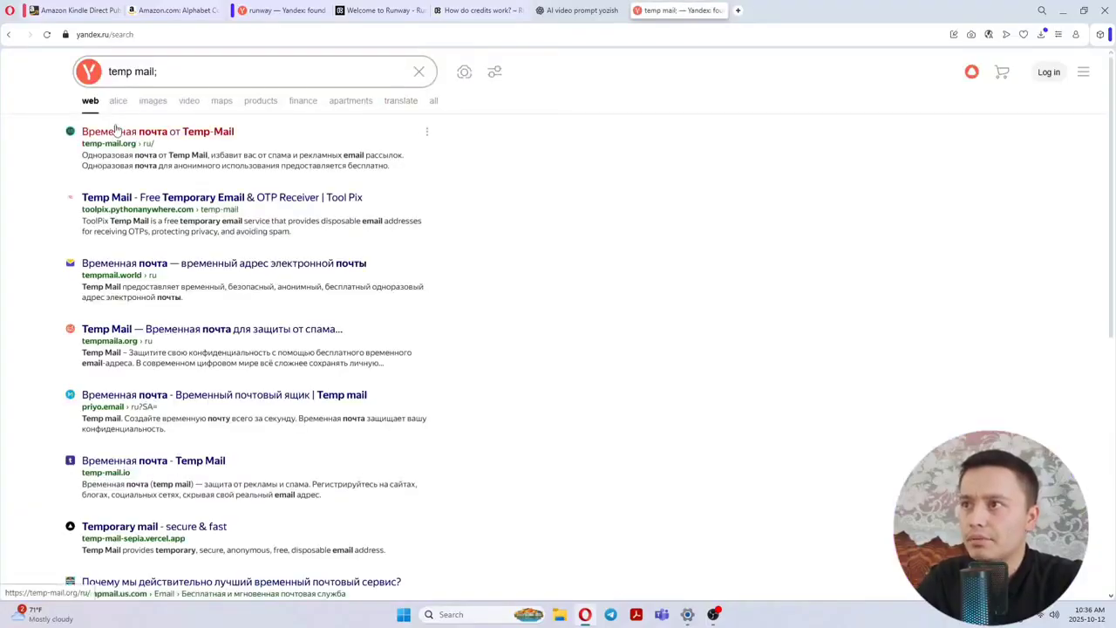
click(115, 132)
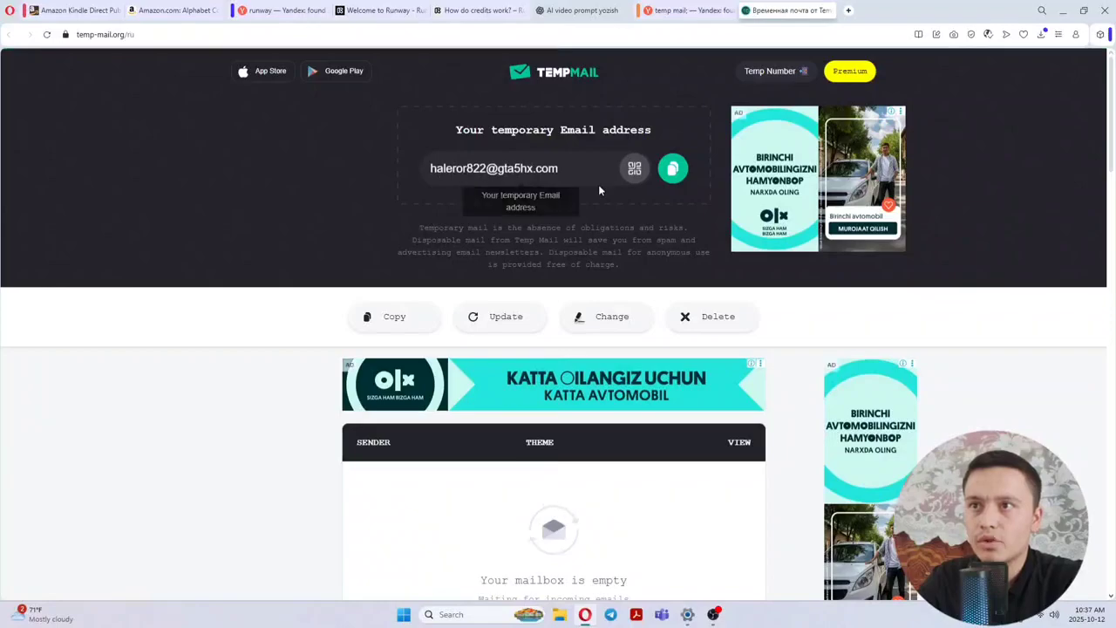
click(672, 170)
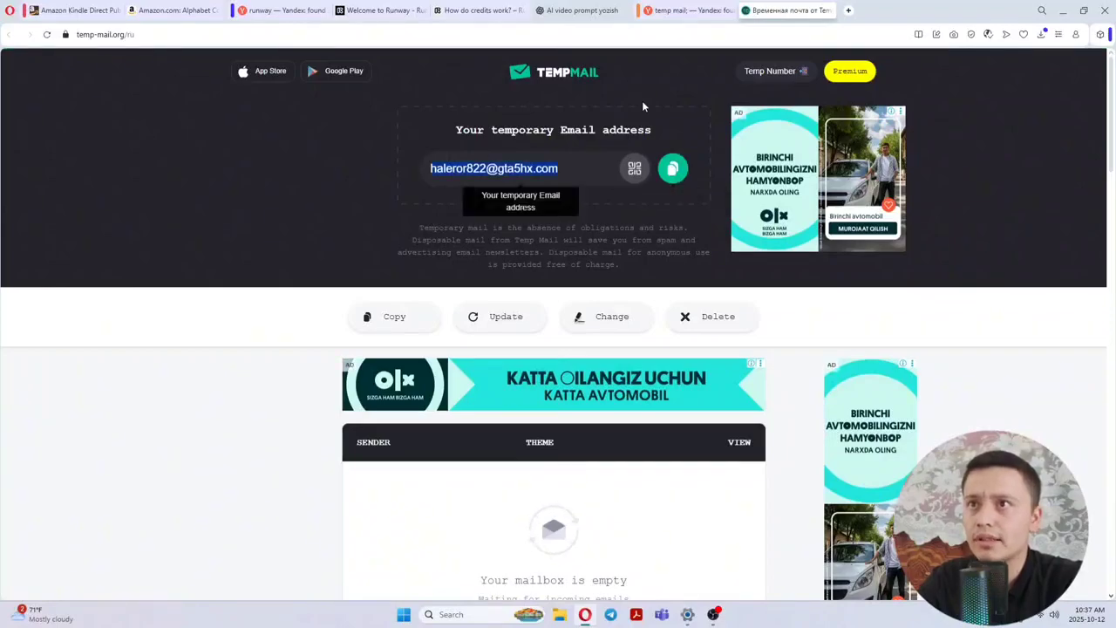
click(381, 9)
click(775, 237)
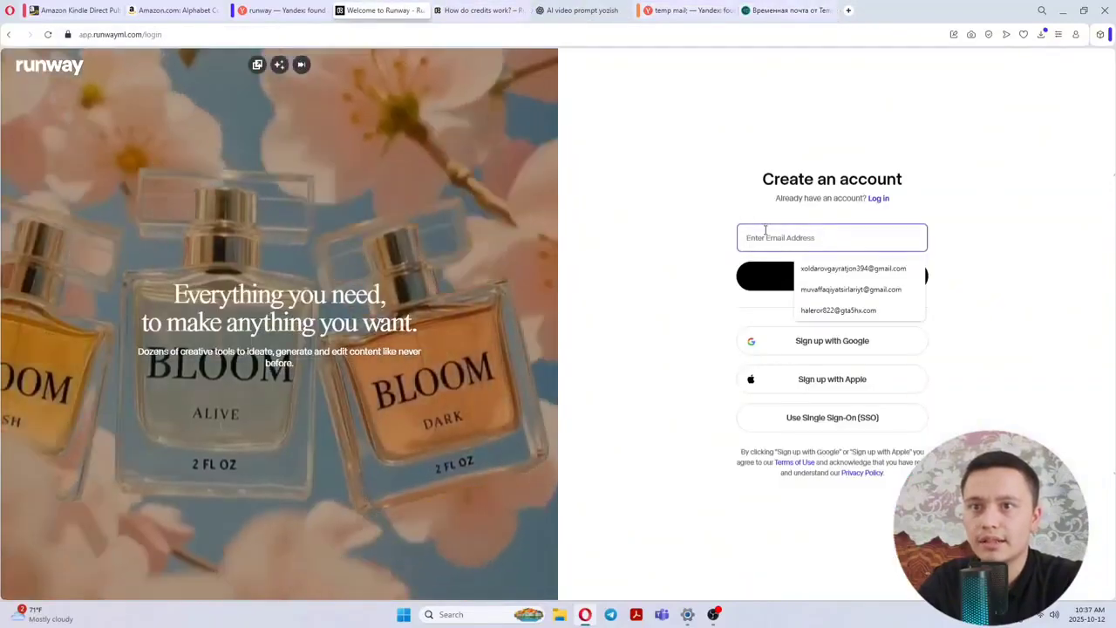
key(Down)
key(Down)
key(Down)
key(Return)
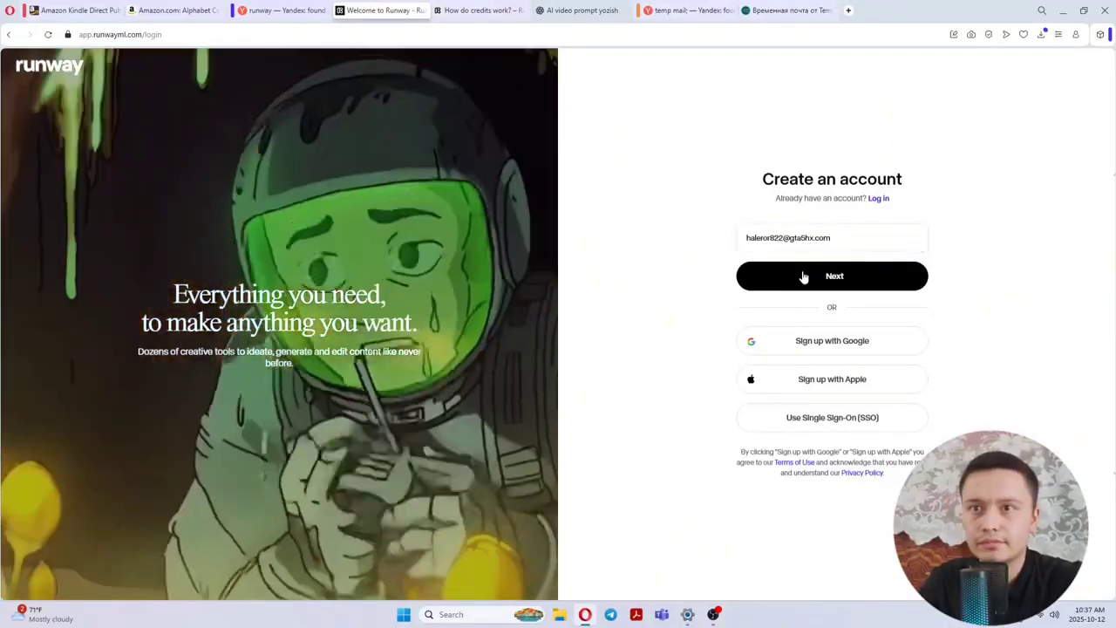
click(780, 275)
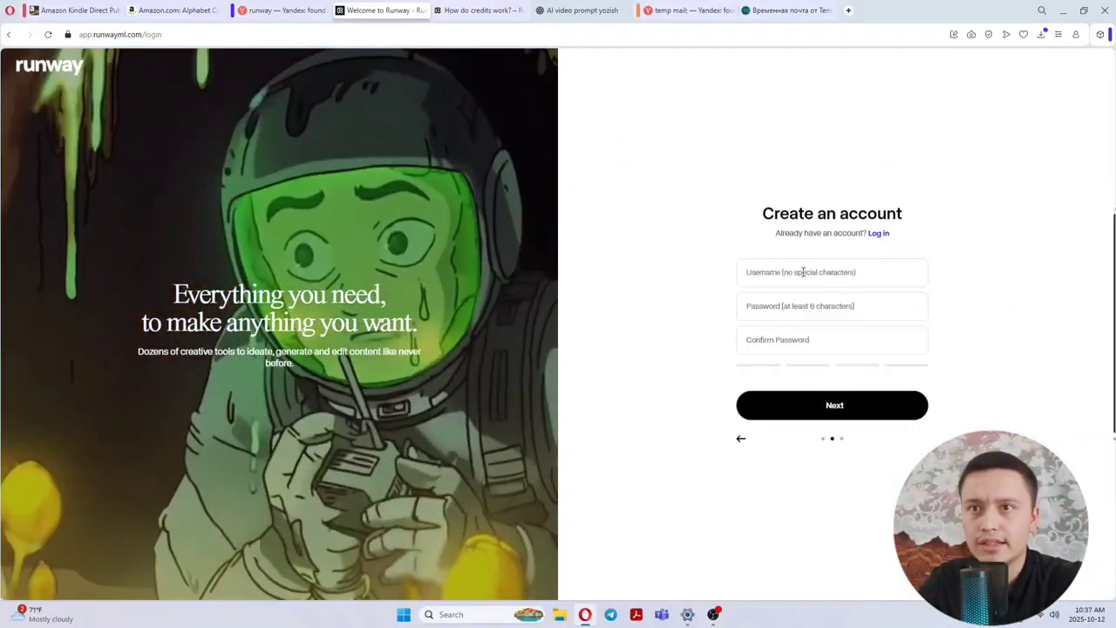
- Enter a username for the new Runway account, and fill in the password and its confirmation
click(803, 273)
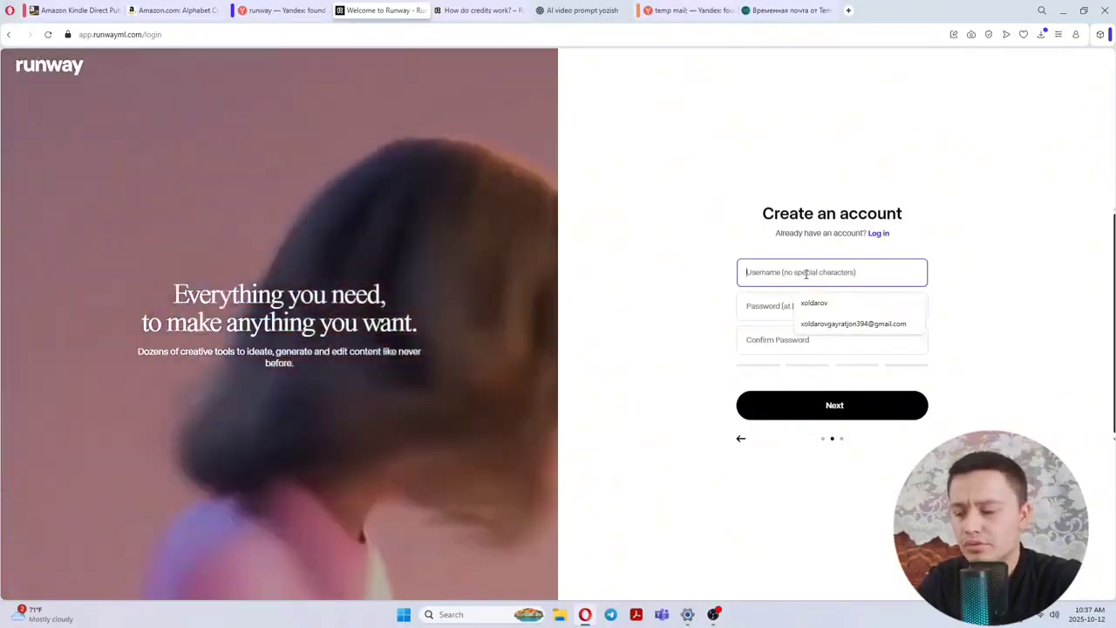
text(Ism)
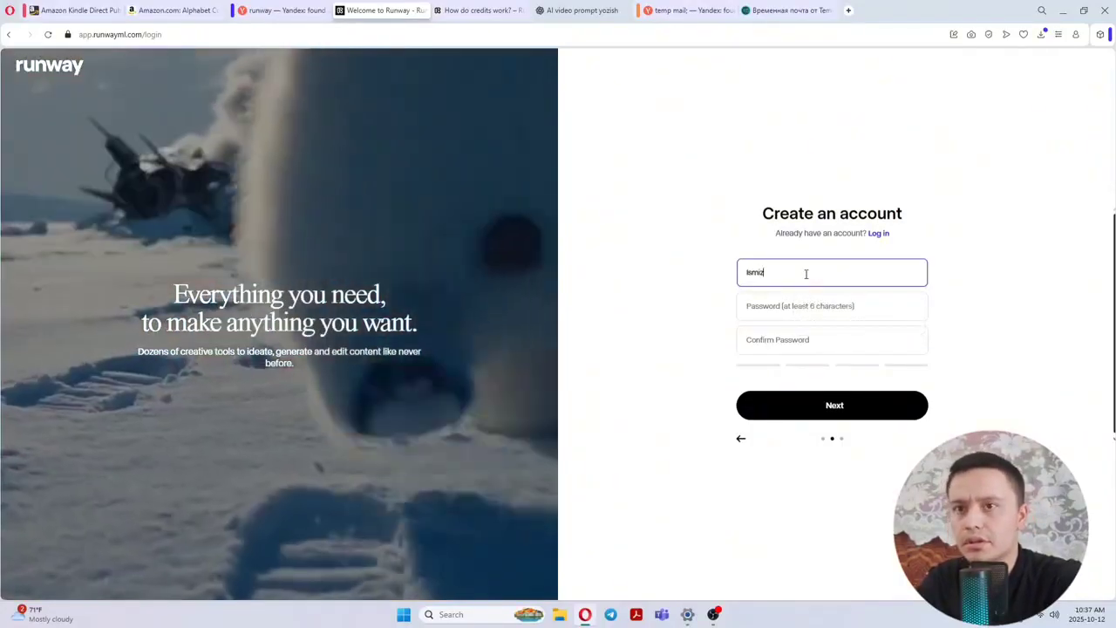
text(iz)
click(816, 308)
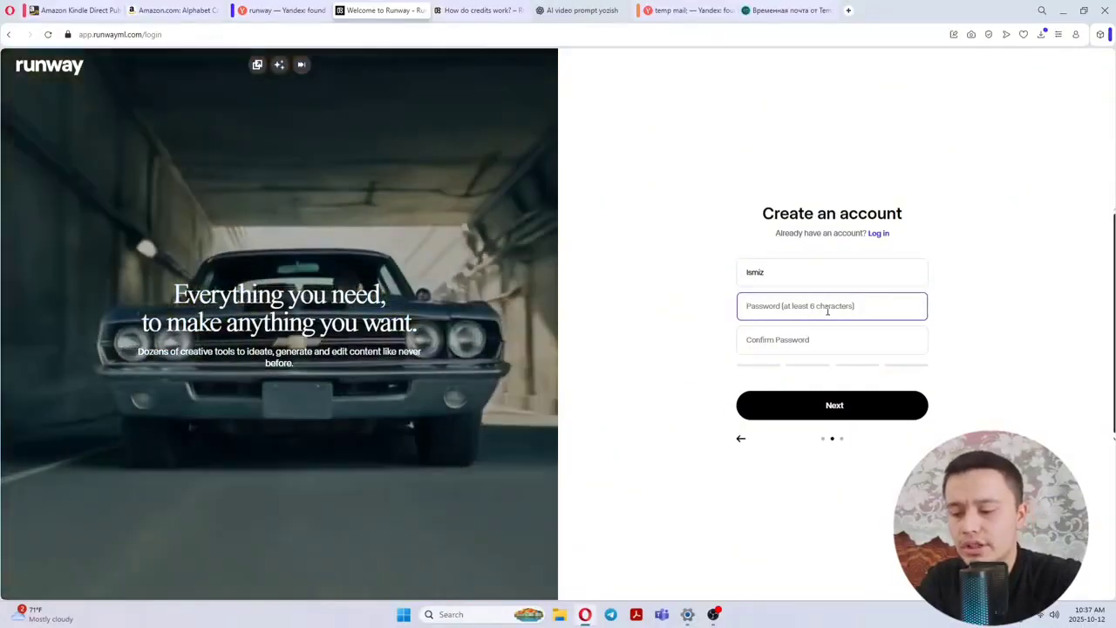
text(•)
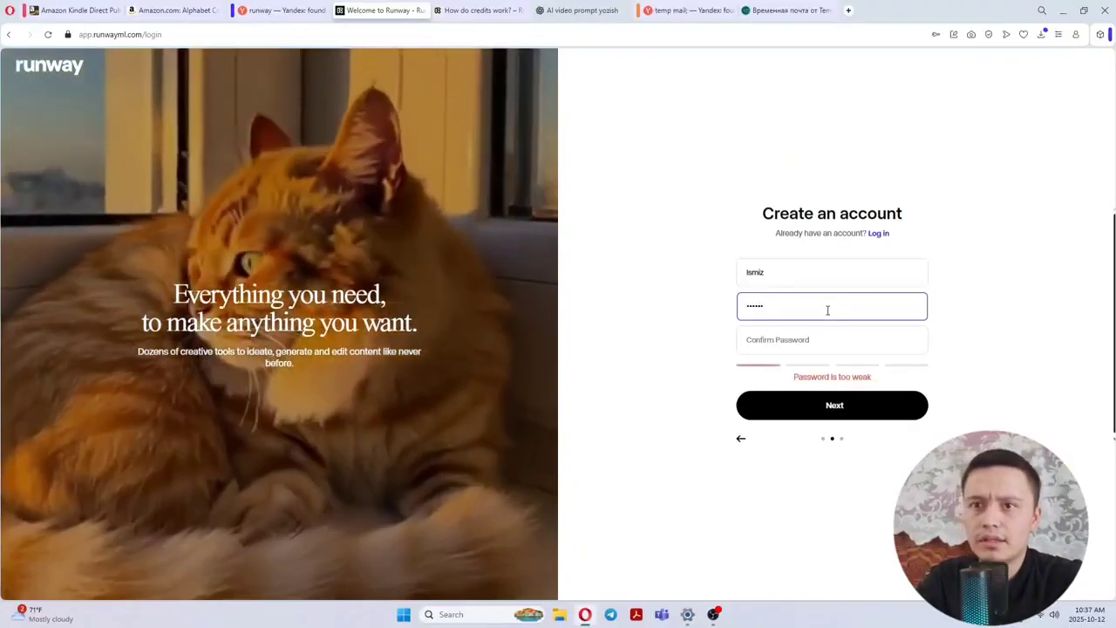
click(830, 339)
text(•••)
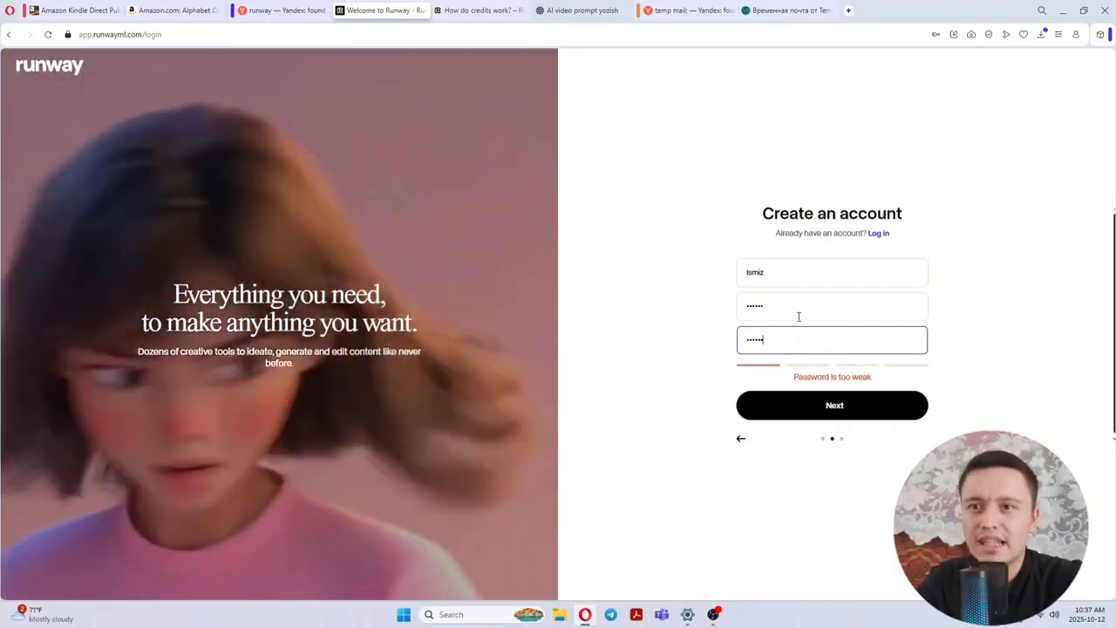
- Try to extend the password and its confirmation in the sign-up form and continue
click(794, 302)
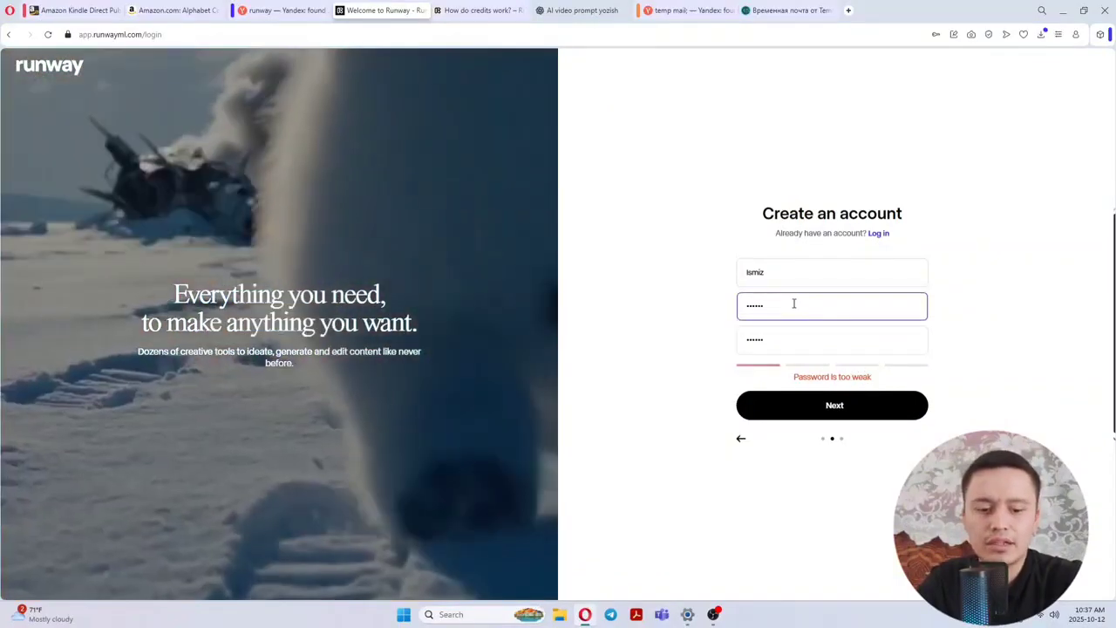
text(1)
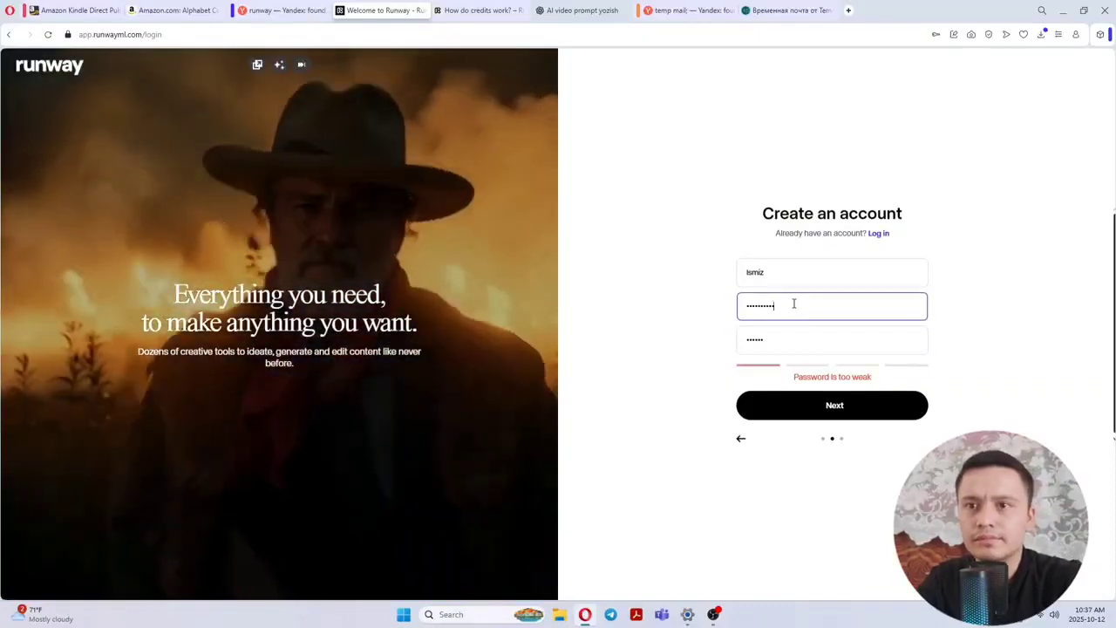
click(806, 348)
text(1)
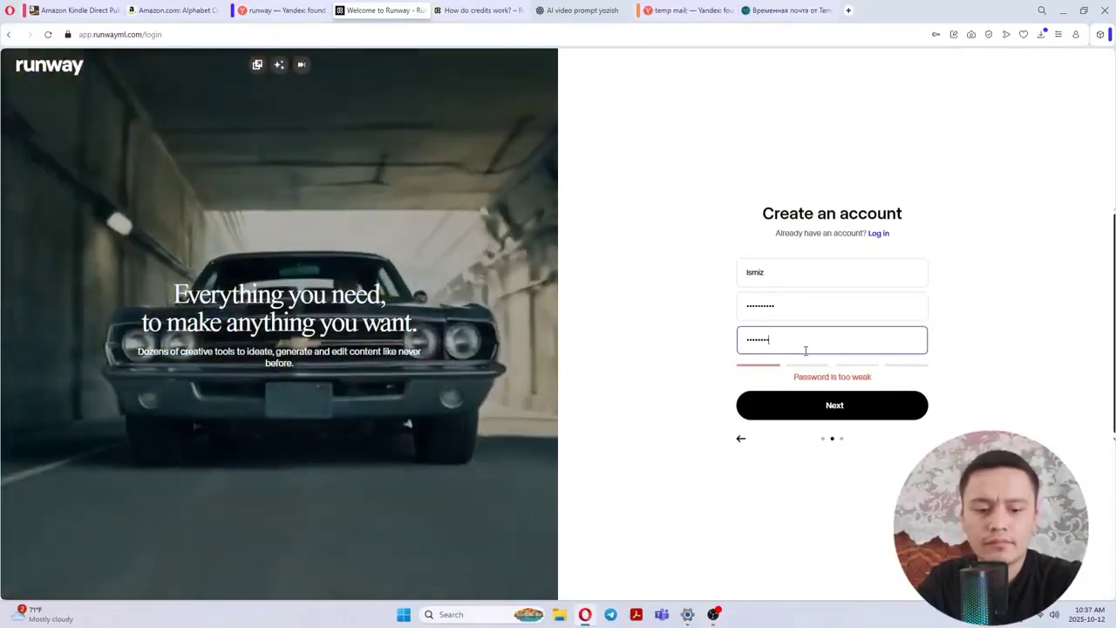
text(1)
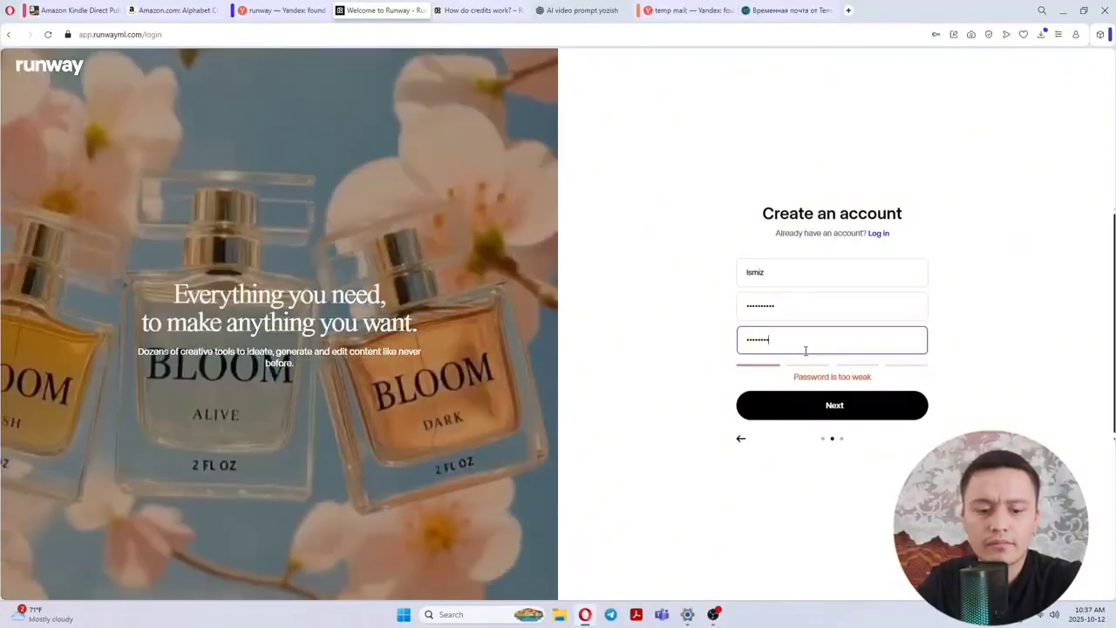
click(850, 400)
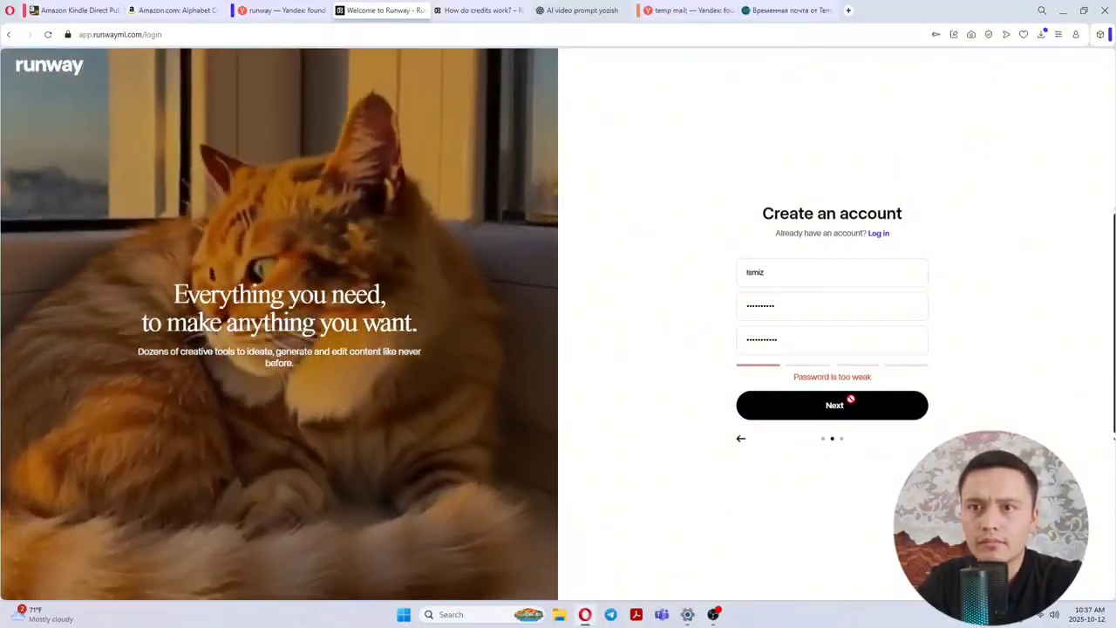
- Clear both password fields, enter a stronger account password with its matching confirmation, and continue to the name page
double_click(807, 336)
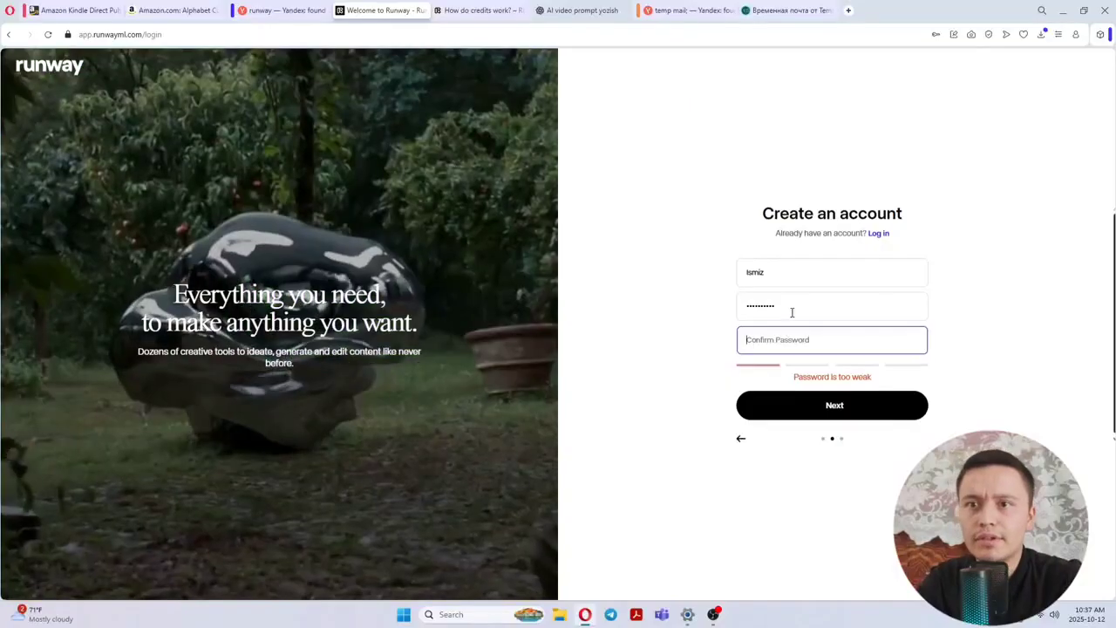
double_click(794, 306)
key(BackSpace)
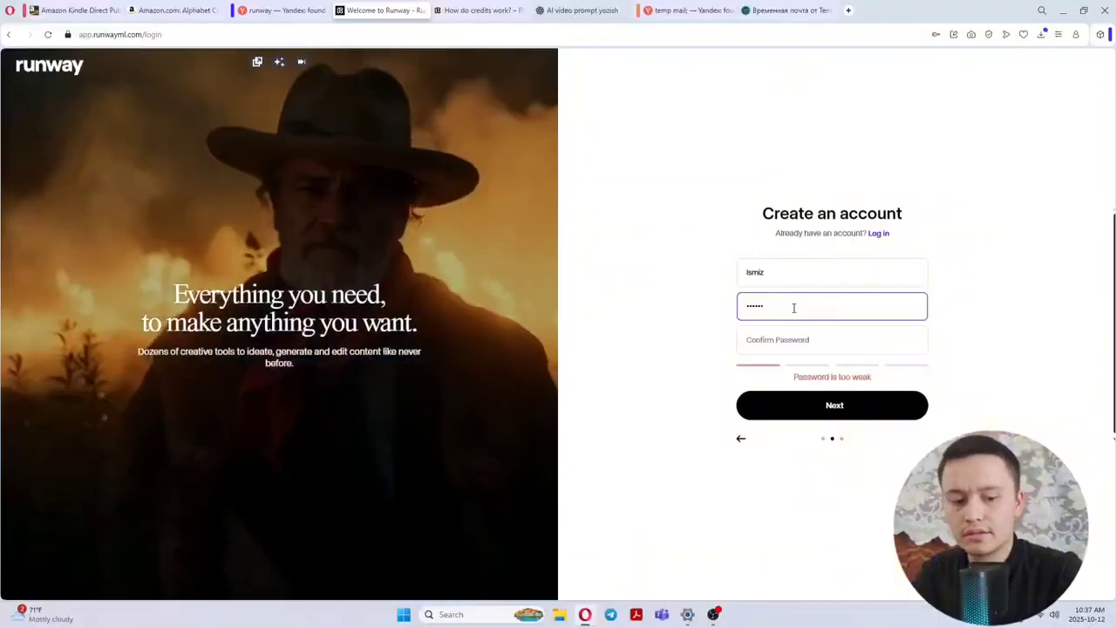
text(1)
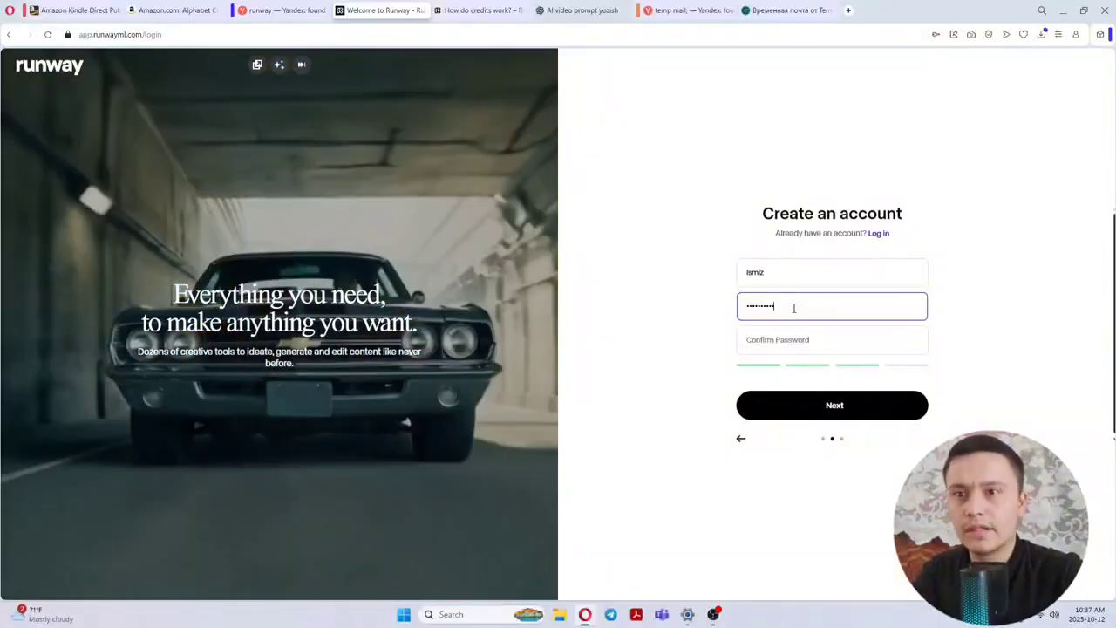
click(796, 343)
text(1)
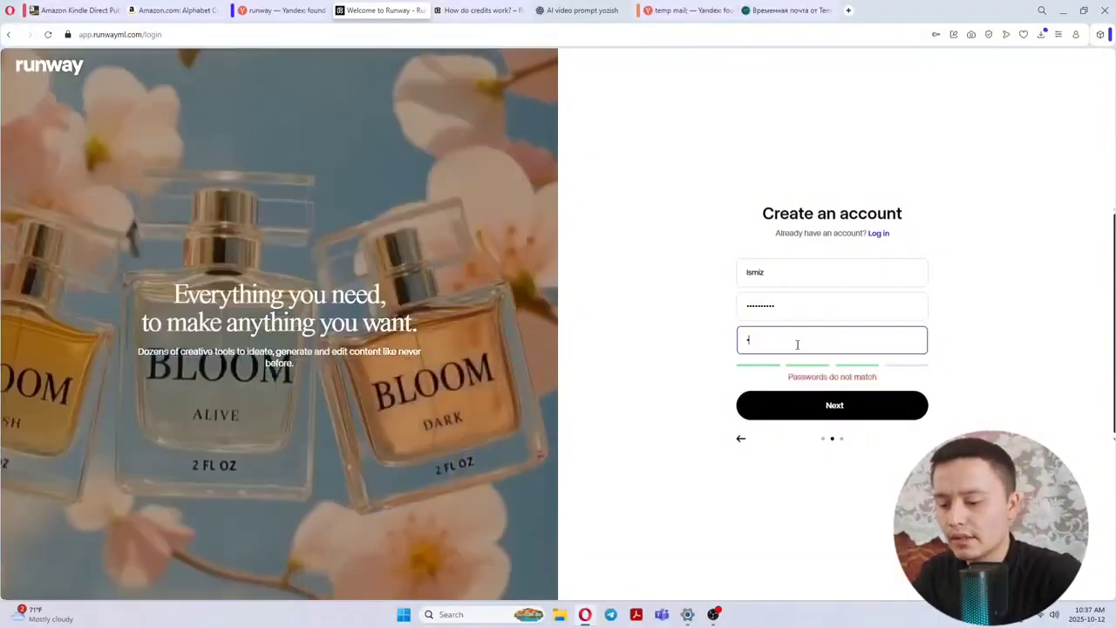
text(1)
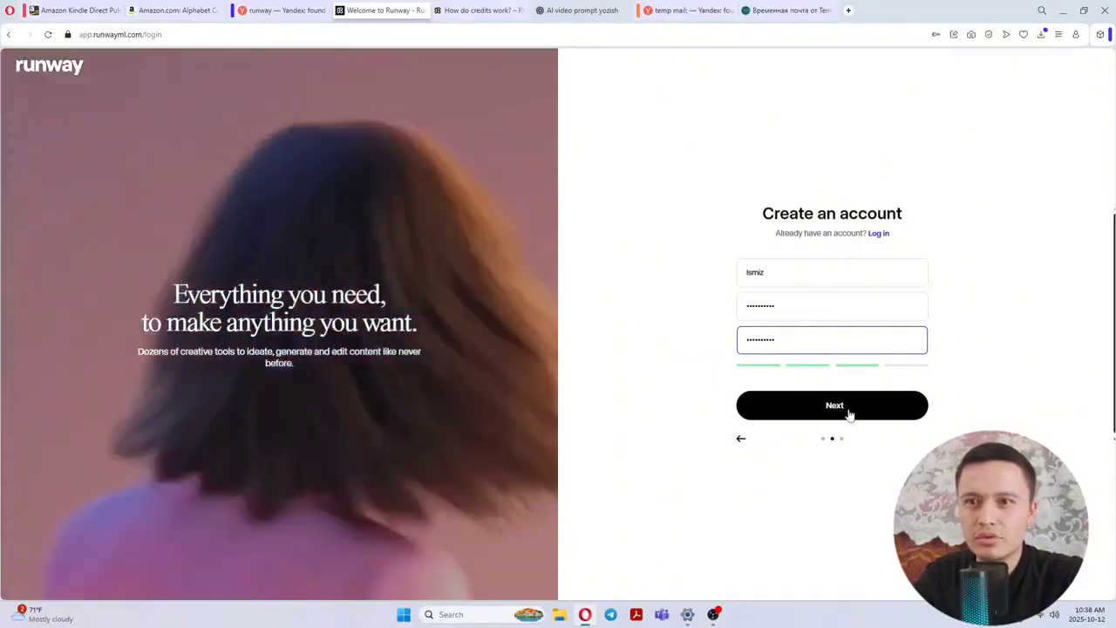
click(848, 413)
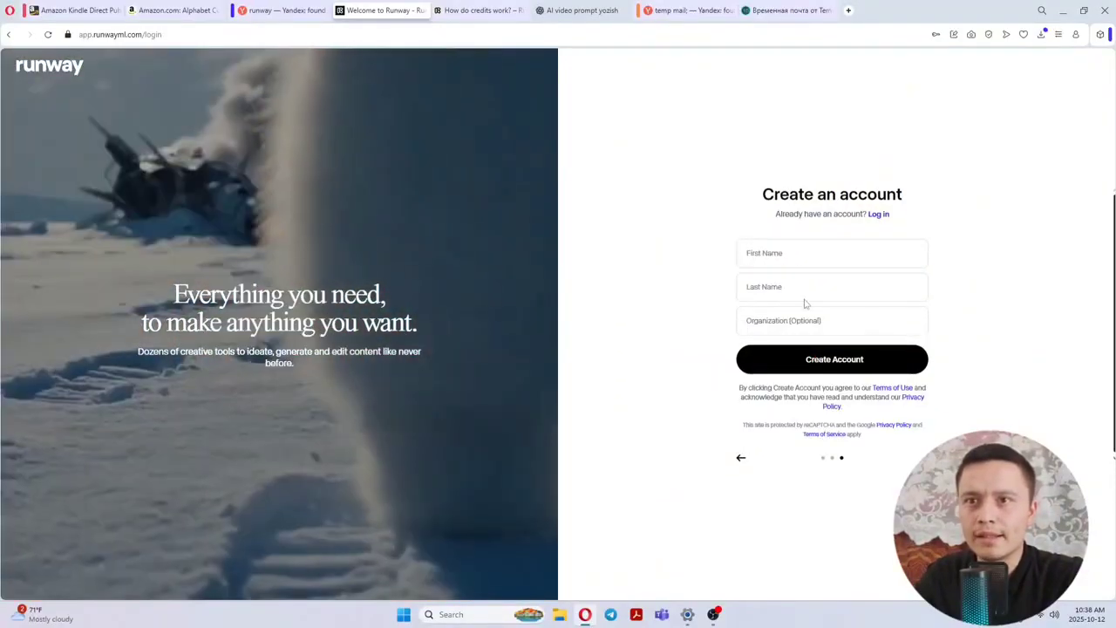
- Fill in the first and last name, leave the organization blank, and create the account
click(798, 251)
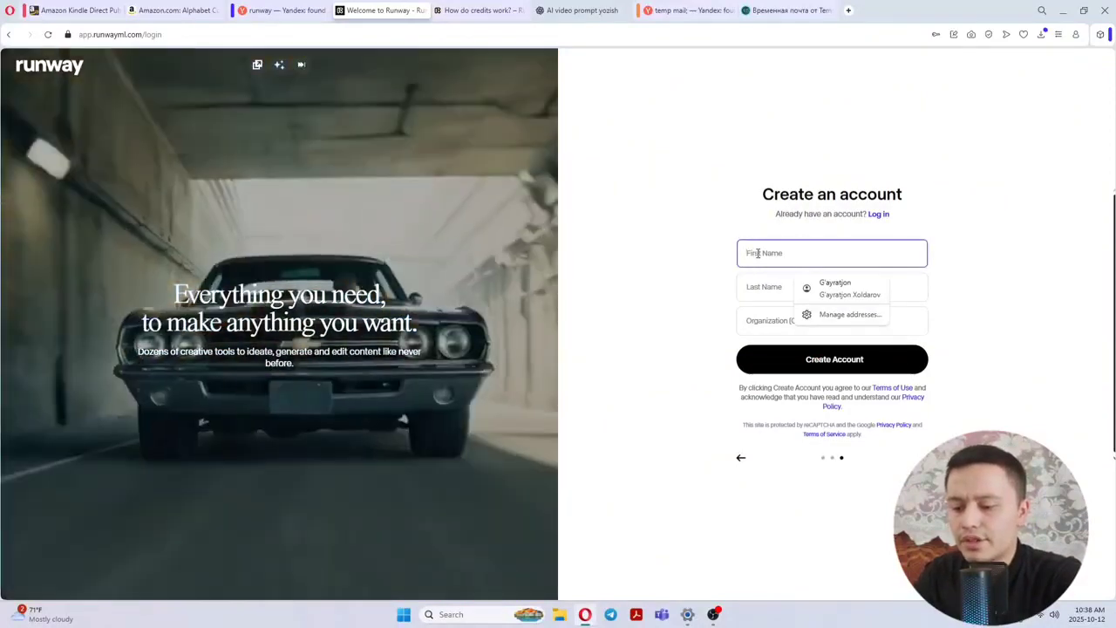
text(ism)
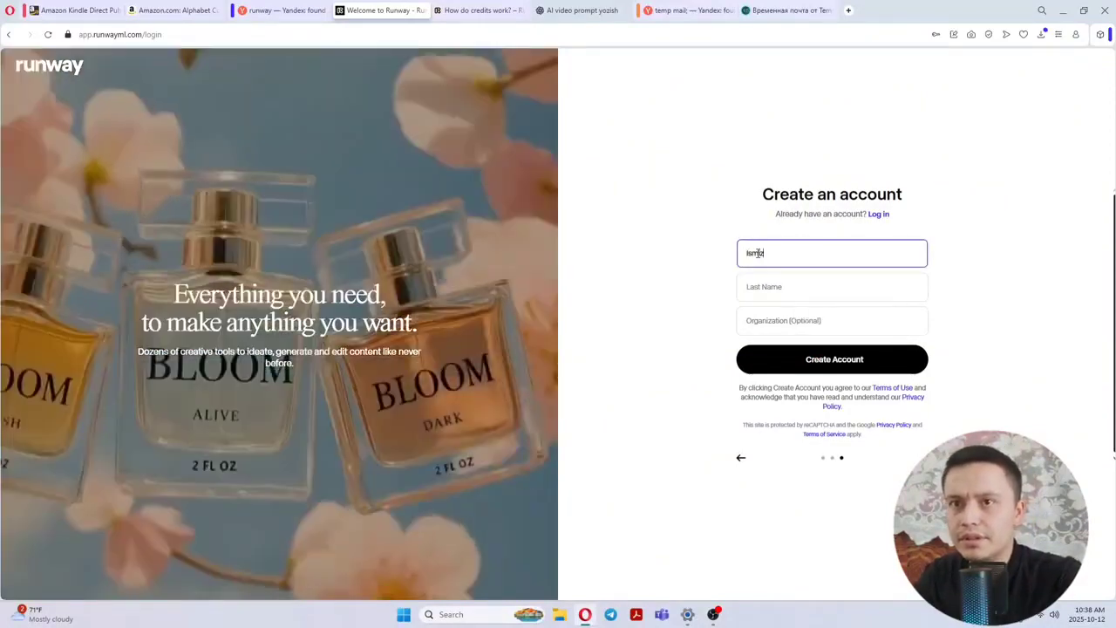
click(799, 316)
click(783, 293)
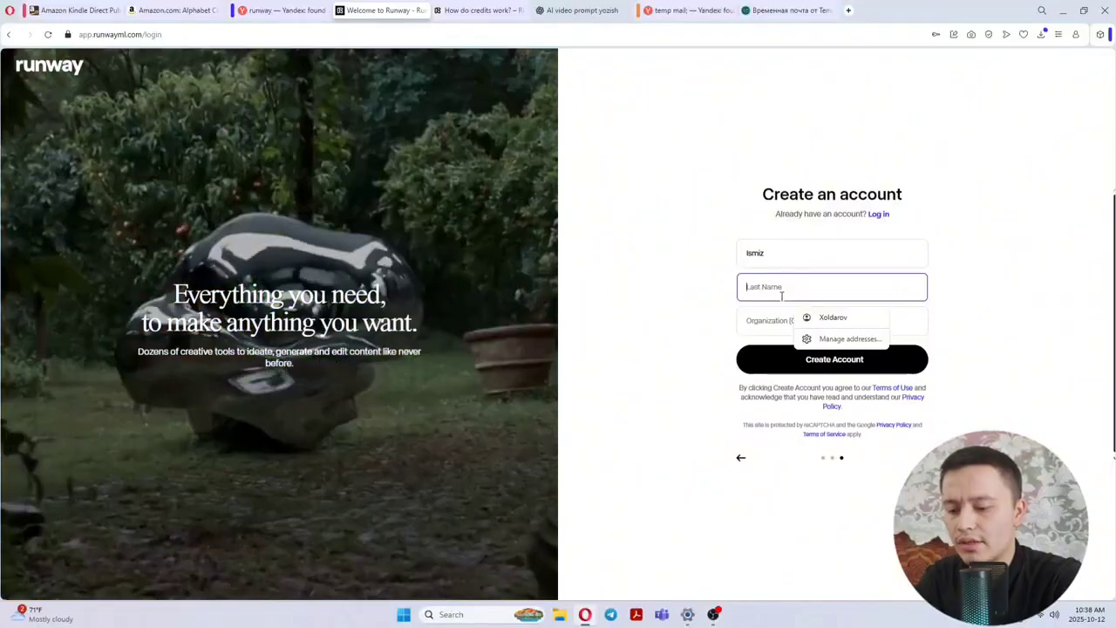
text(Is)
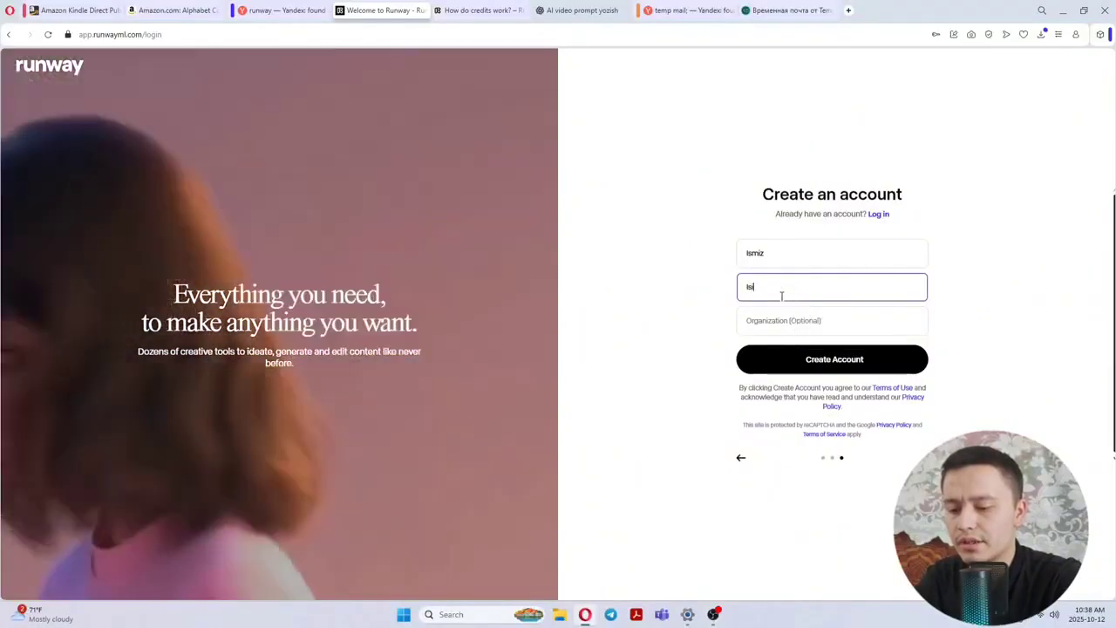
text(mi)
key(BackSpace)
key(BackSpace)
text(i)
key(BackSpace)
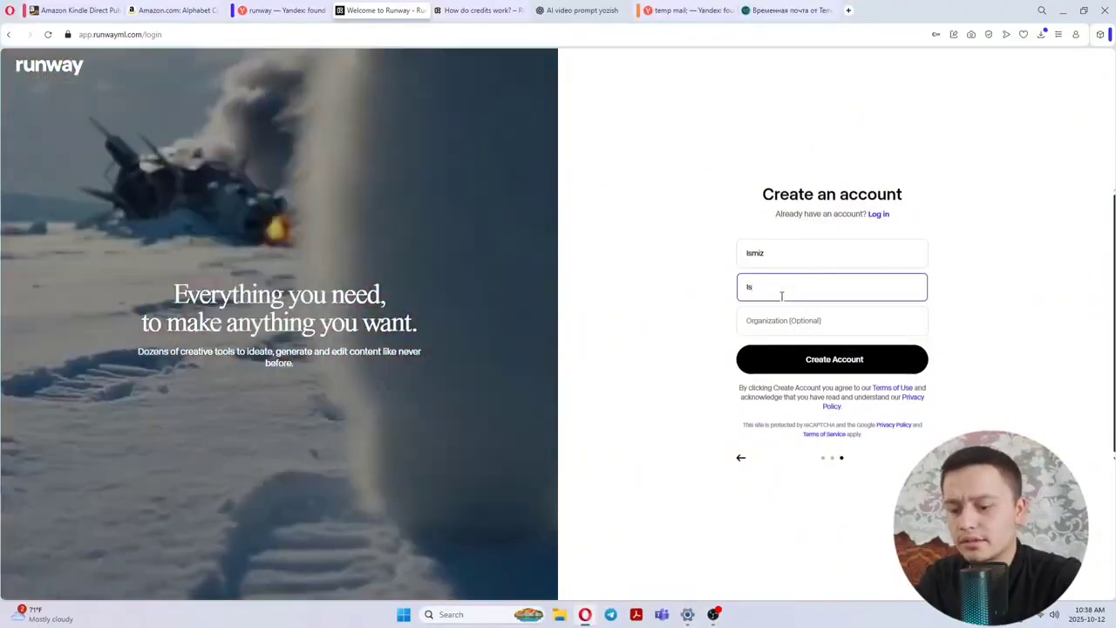
text(miz)
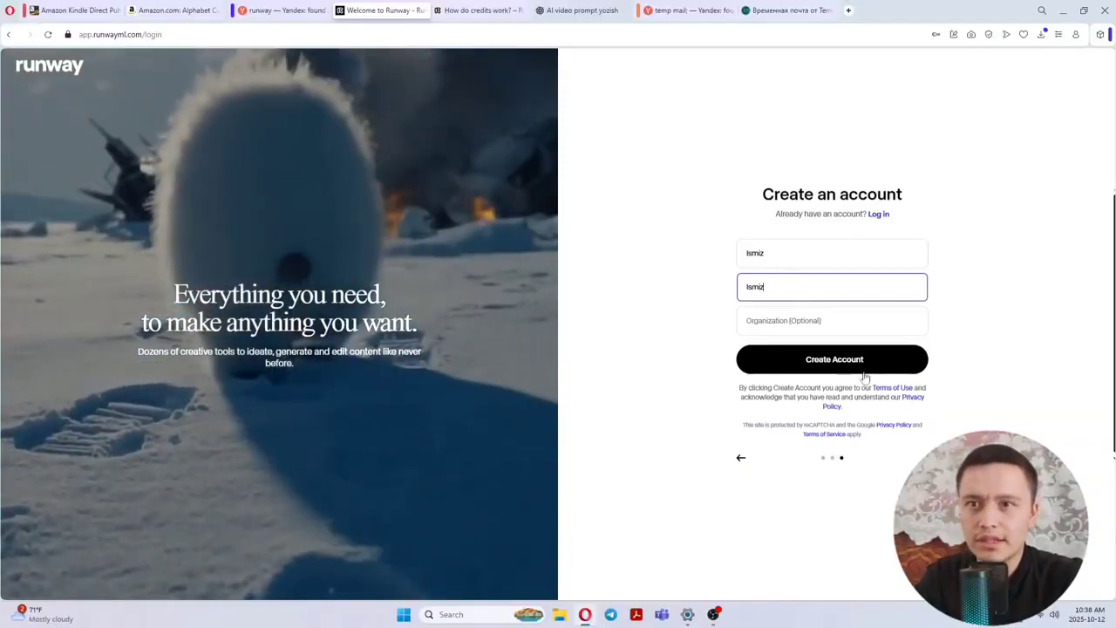
click(859, 368)
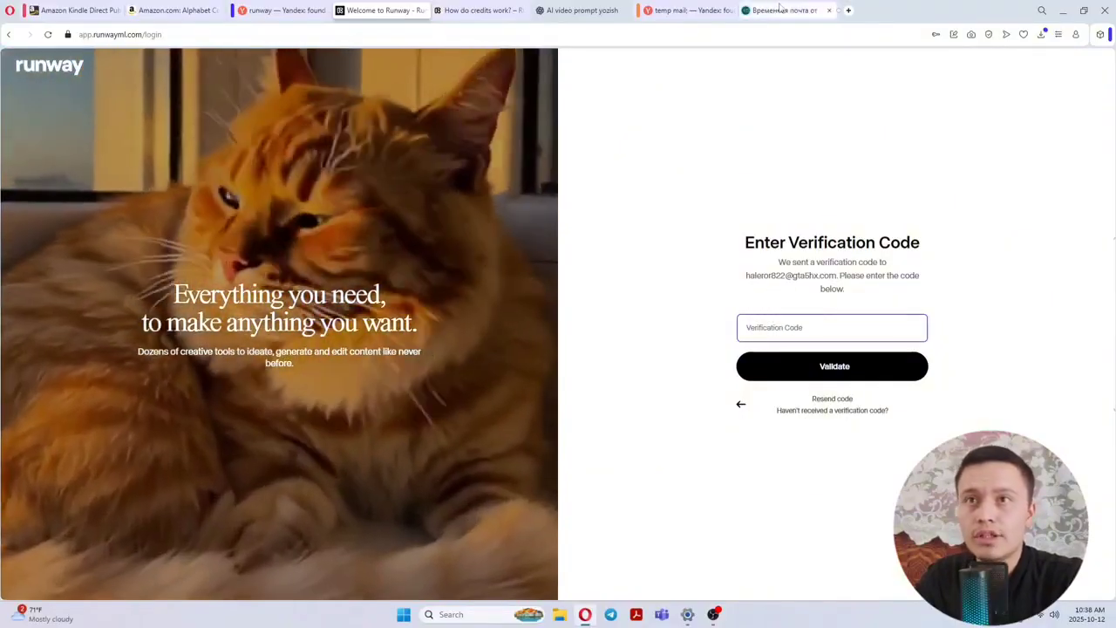
- Switch to the temp-mail inbox, open Runway's "Verify it's you!" message and copy the verification code
click(783, 8)
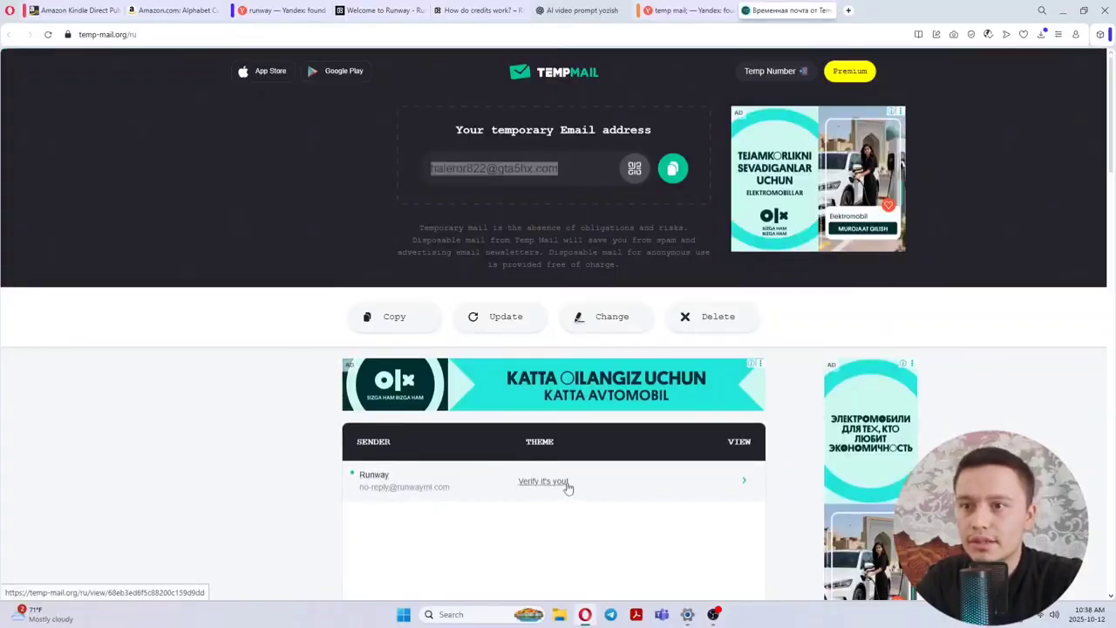
scroll(567, 488, down, 2)
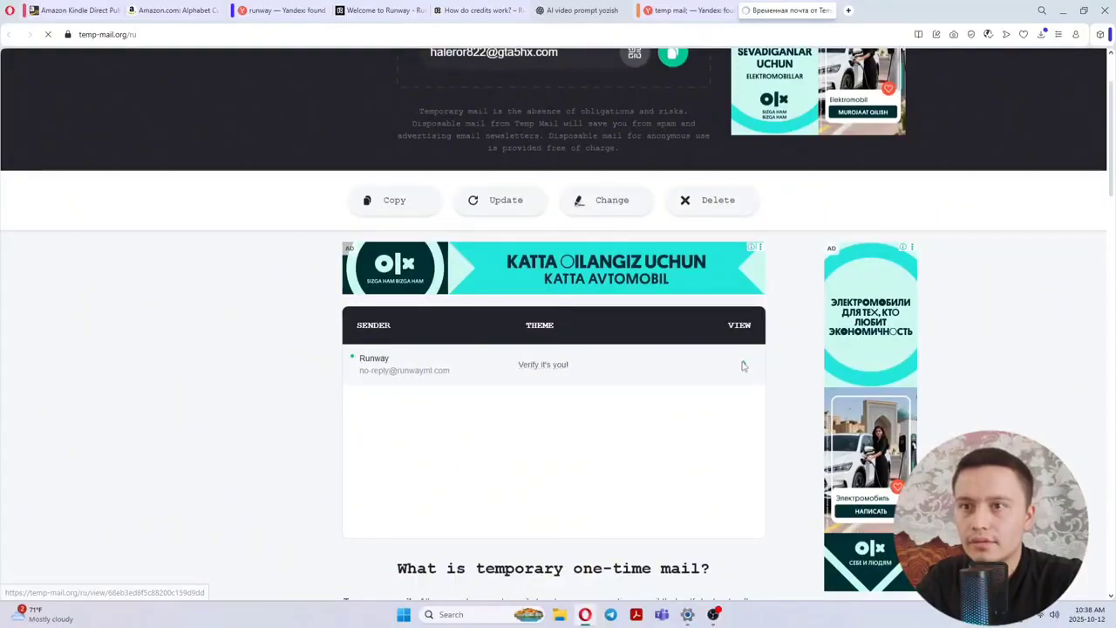
click(743, 366)
scroll(491, 488, down, 4)
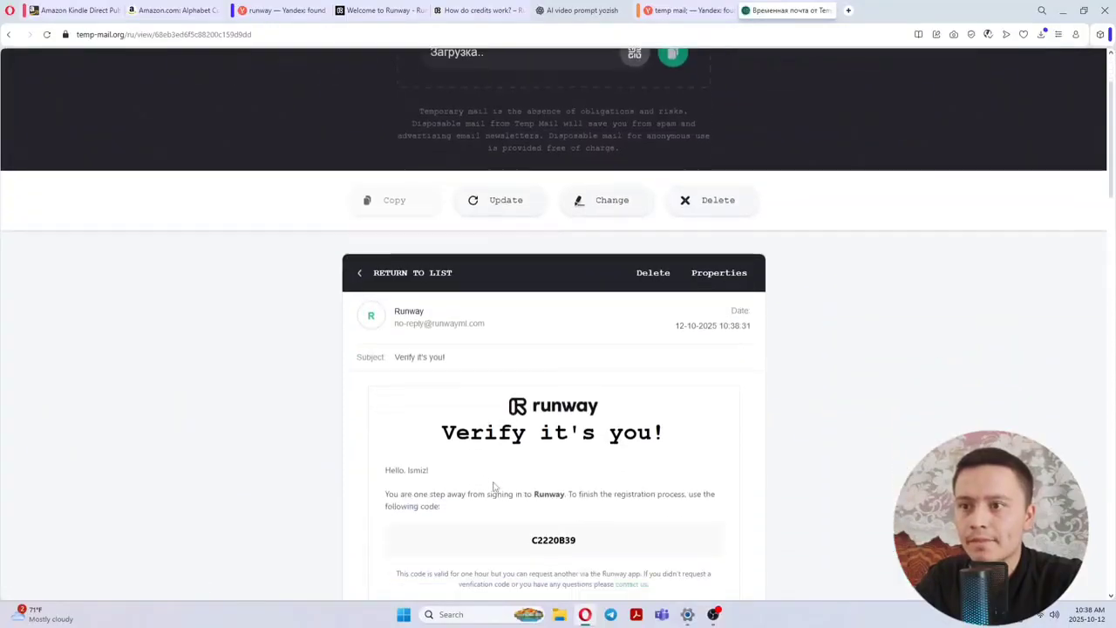
scroll(528, 307, down, 1)
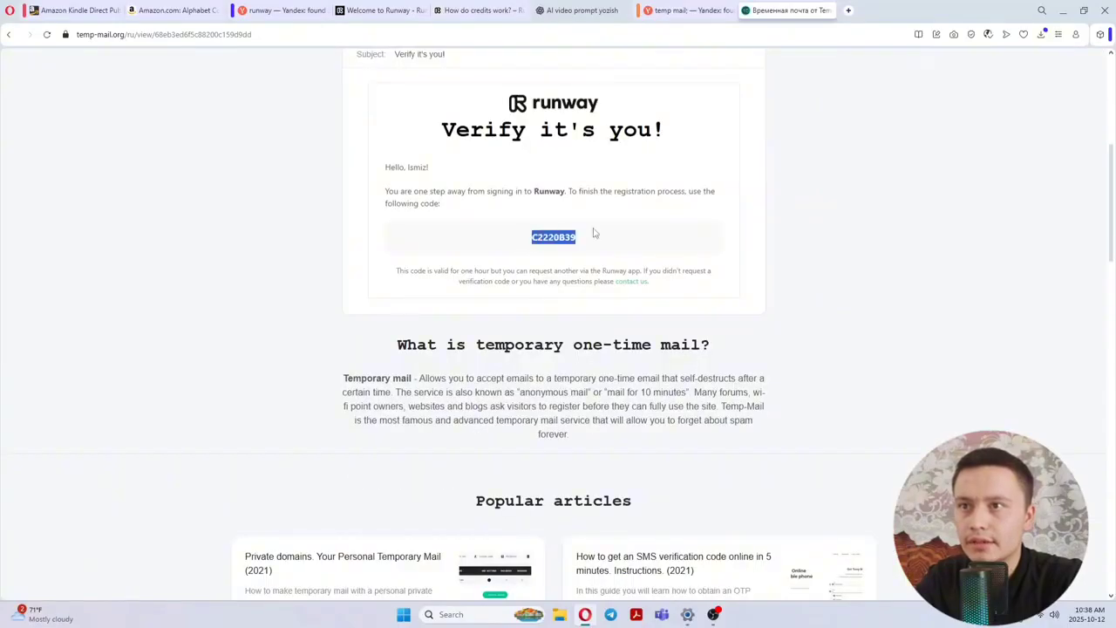
key(ctrl+c)
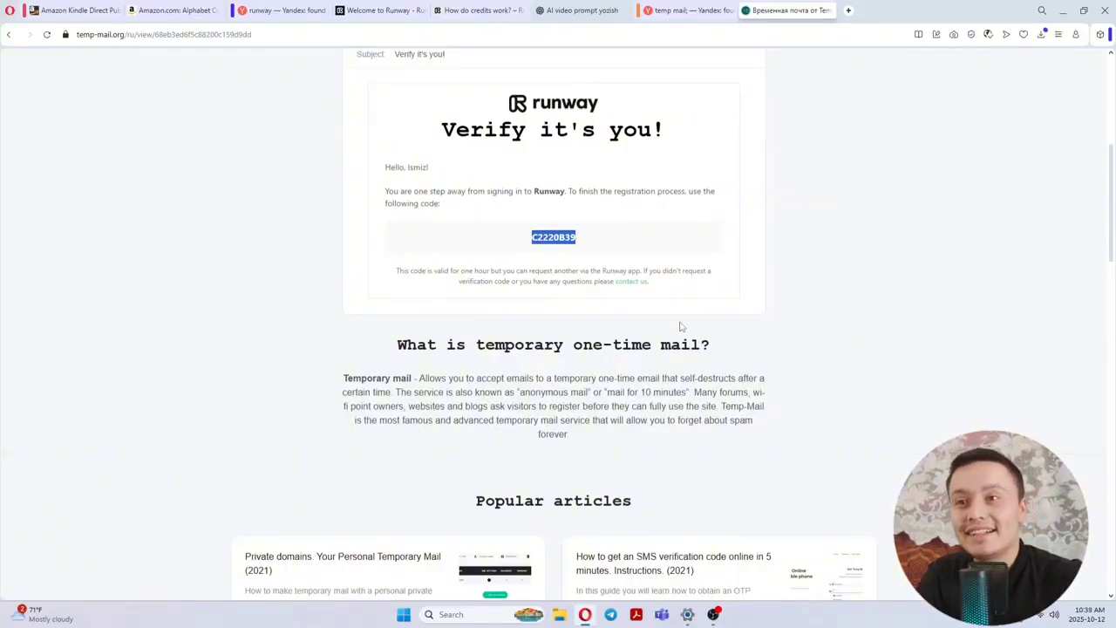
- Paste the verification code into Runway's sign-up page, validate it and skip the newsletter subscription
scroll(681, 326, up, 5)
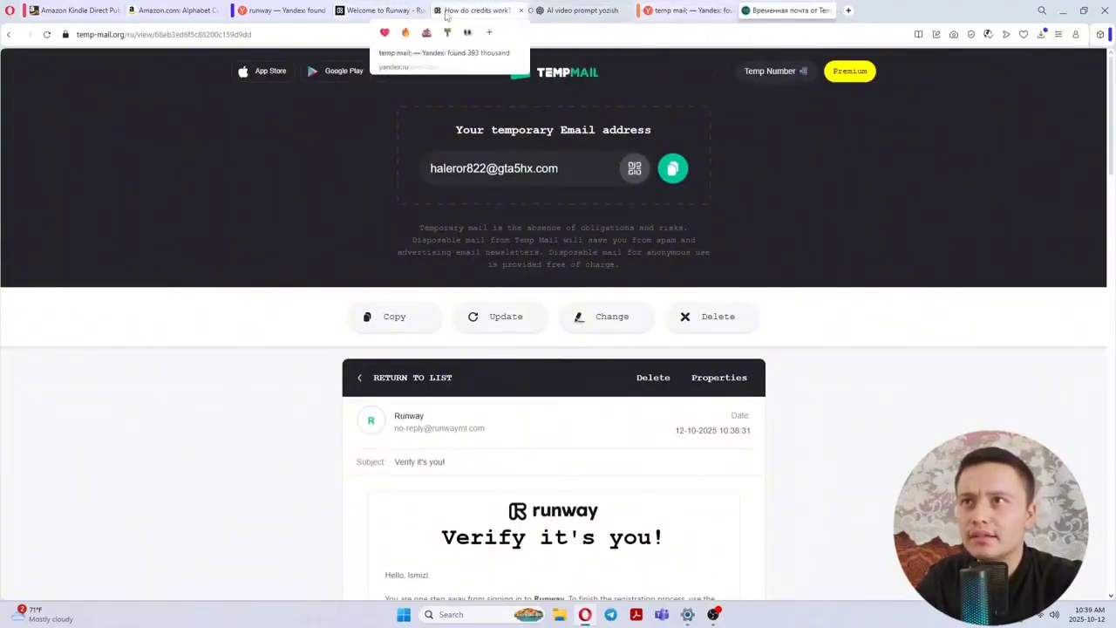
click(392, 10)
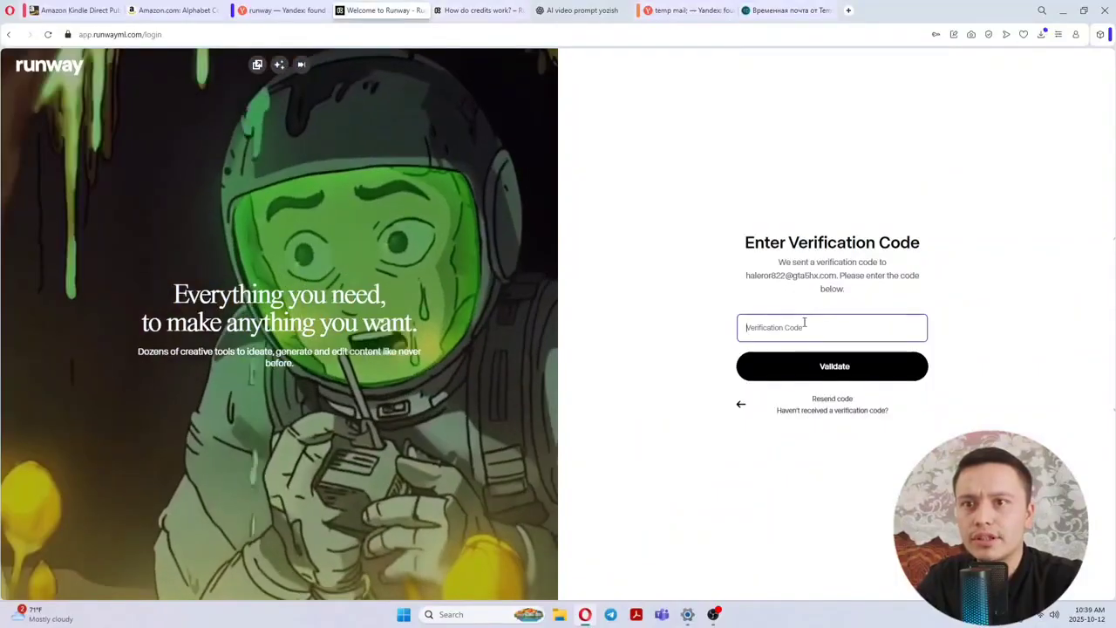
key(ctrl+v)
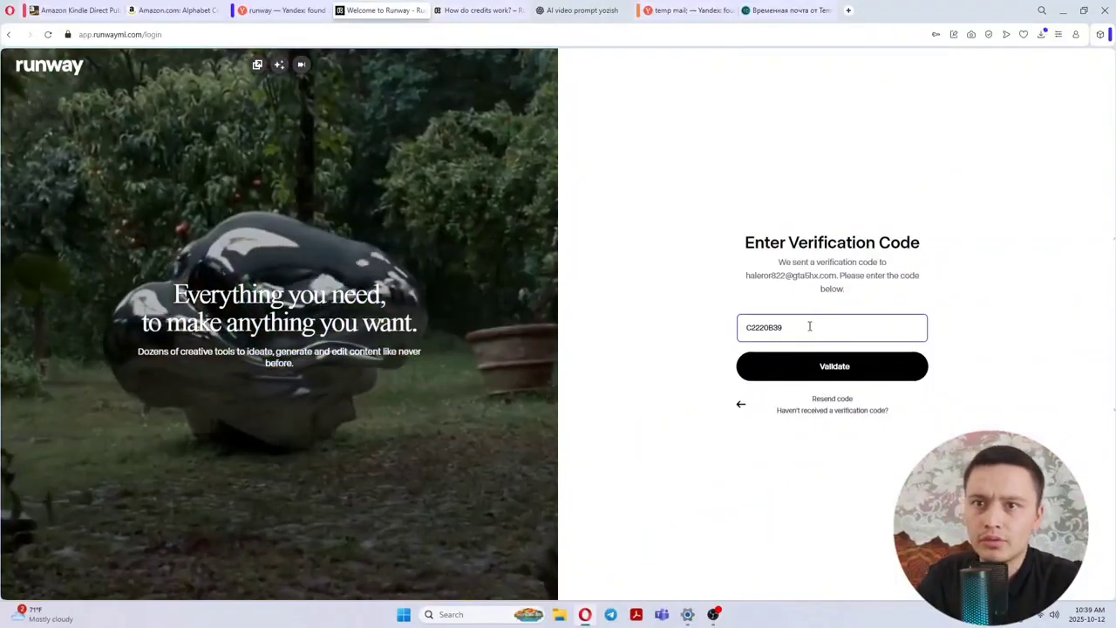
click(824, 374)
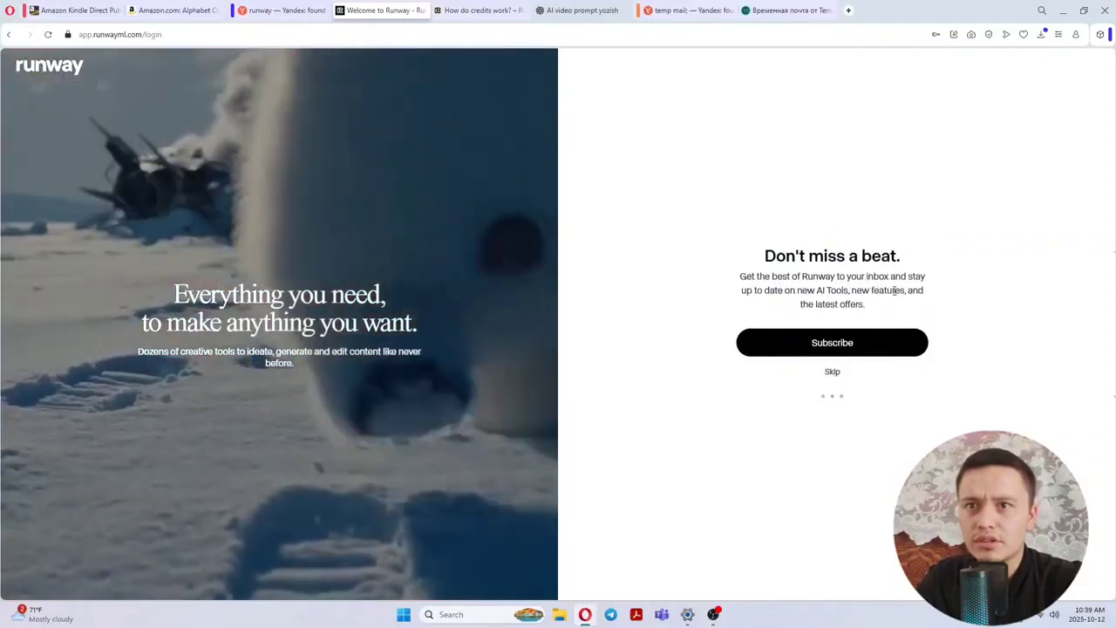
click(832, 373)
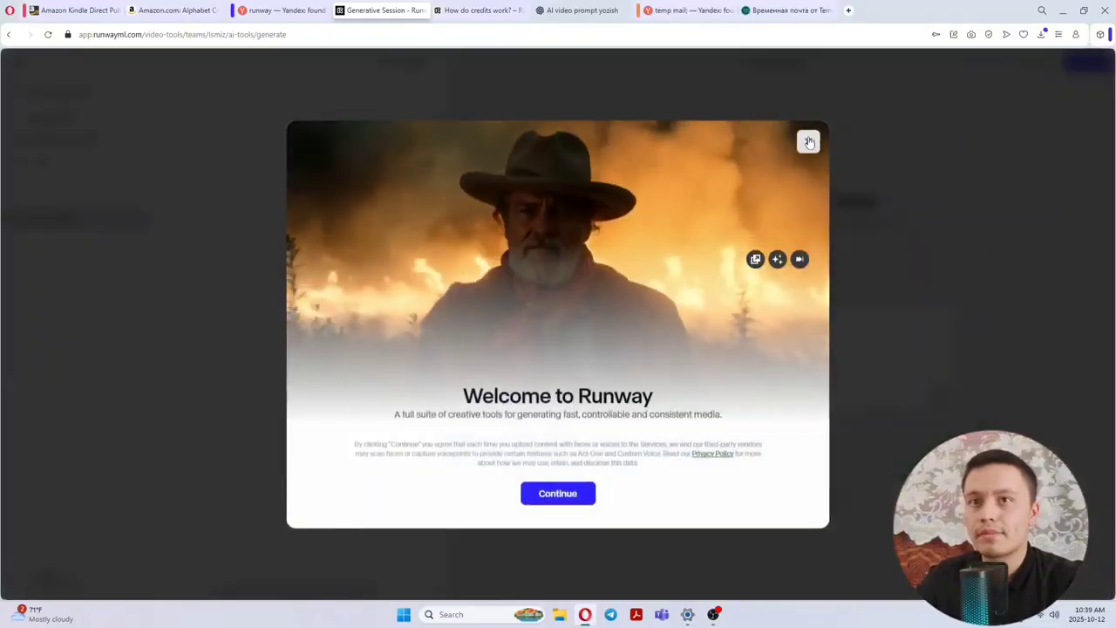
- Accept the terms in the Welcome to Runway dialog and dismiss the Standard plan upgrade offer
click(807, 141)
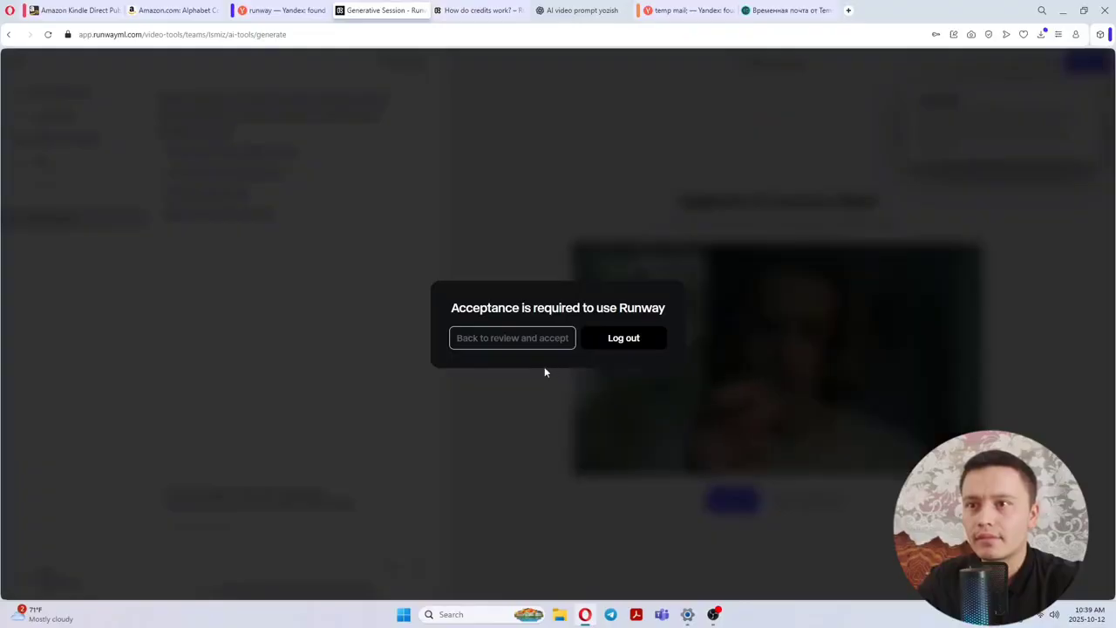
click(540, 338)
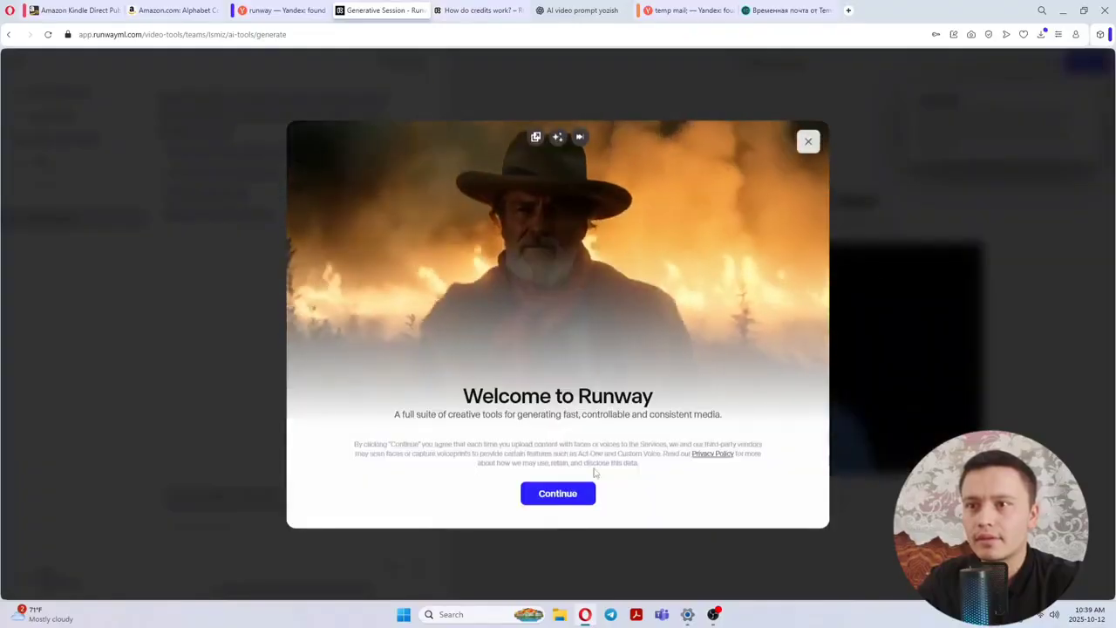
click(581, 495)
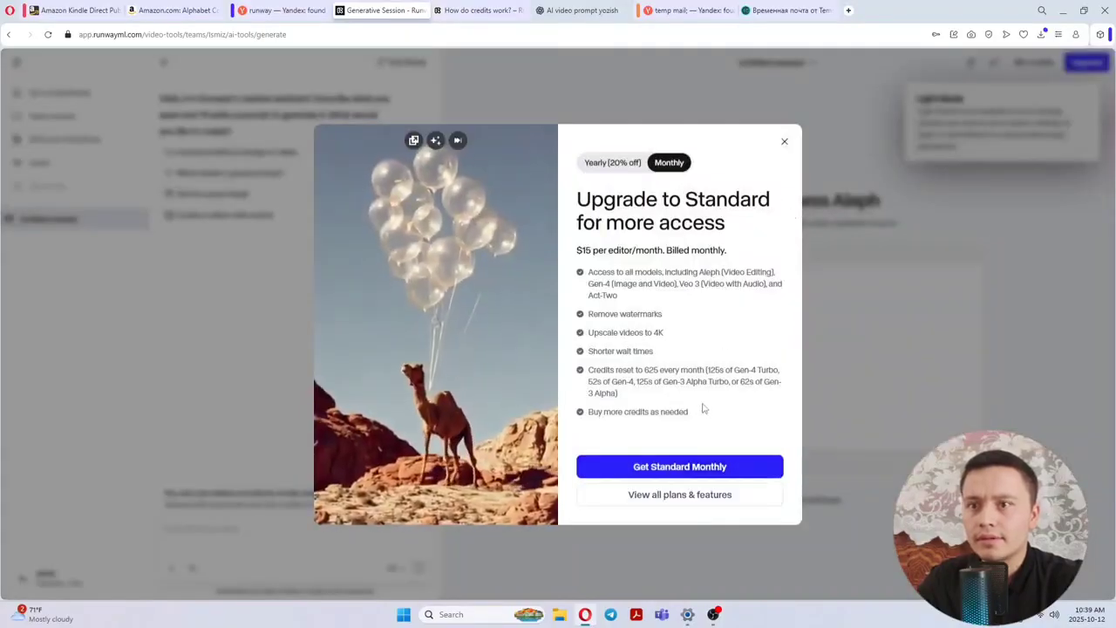
click(784, 142)
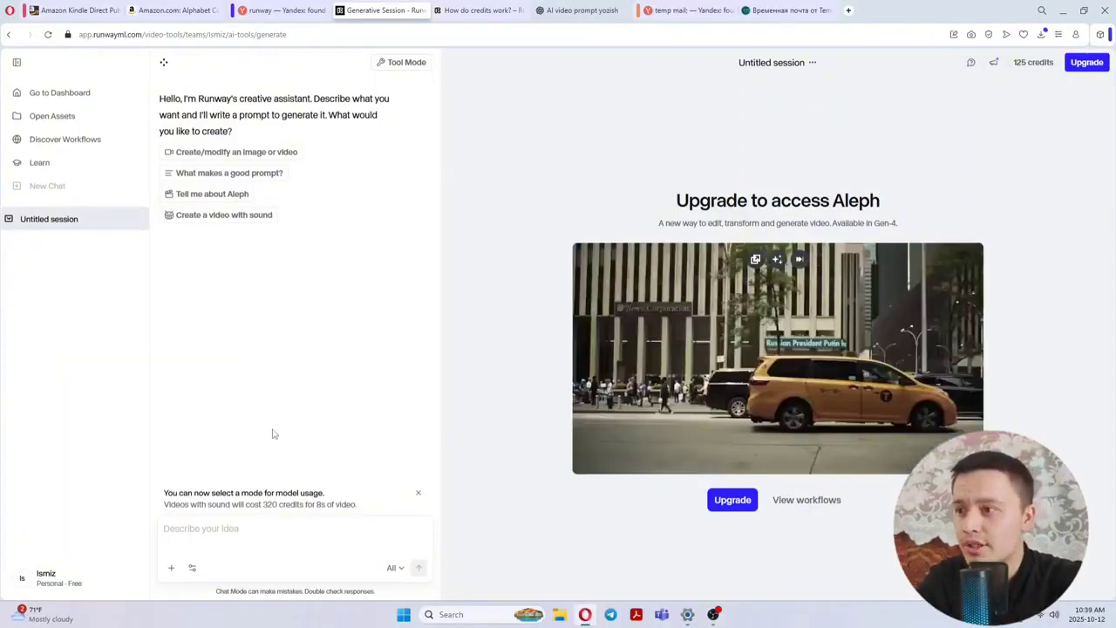
- Review the Runway account options and the refreshed temp-mail inbox, check the ChatGPT prompt, and return to Runway
click(52, 579)
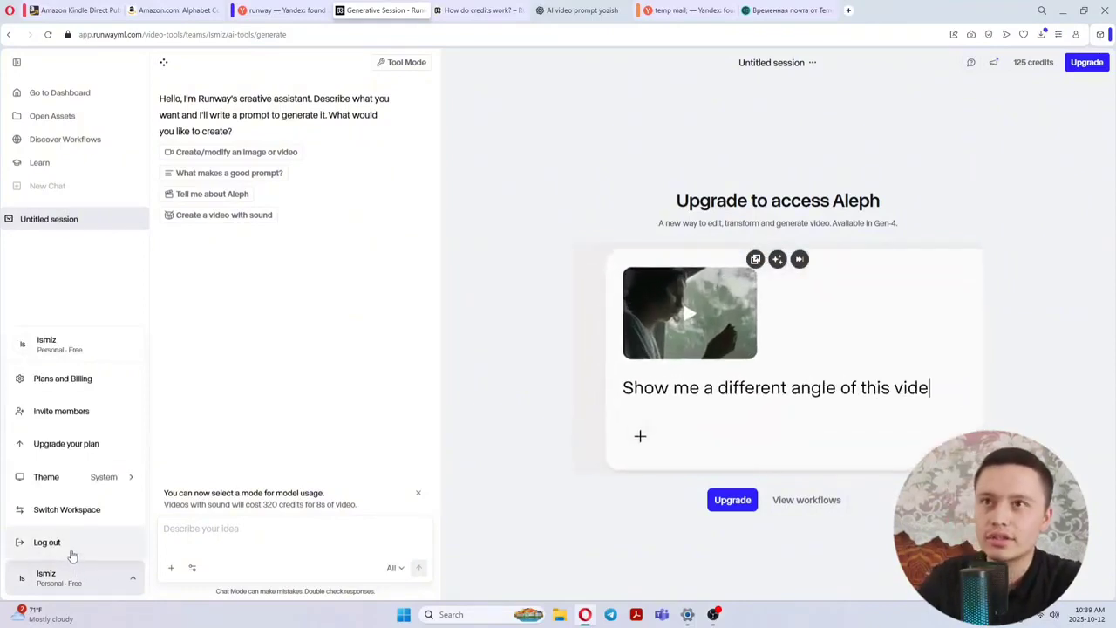
click(806, 9)
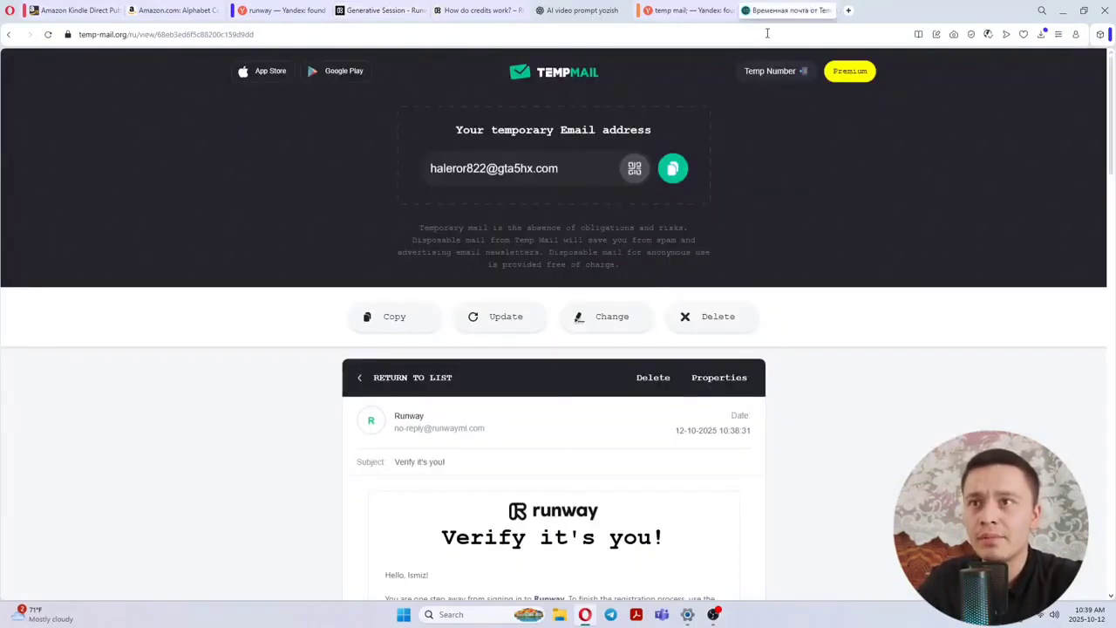
click(668, 175)
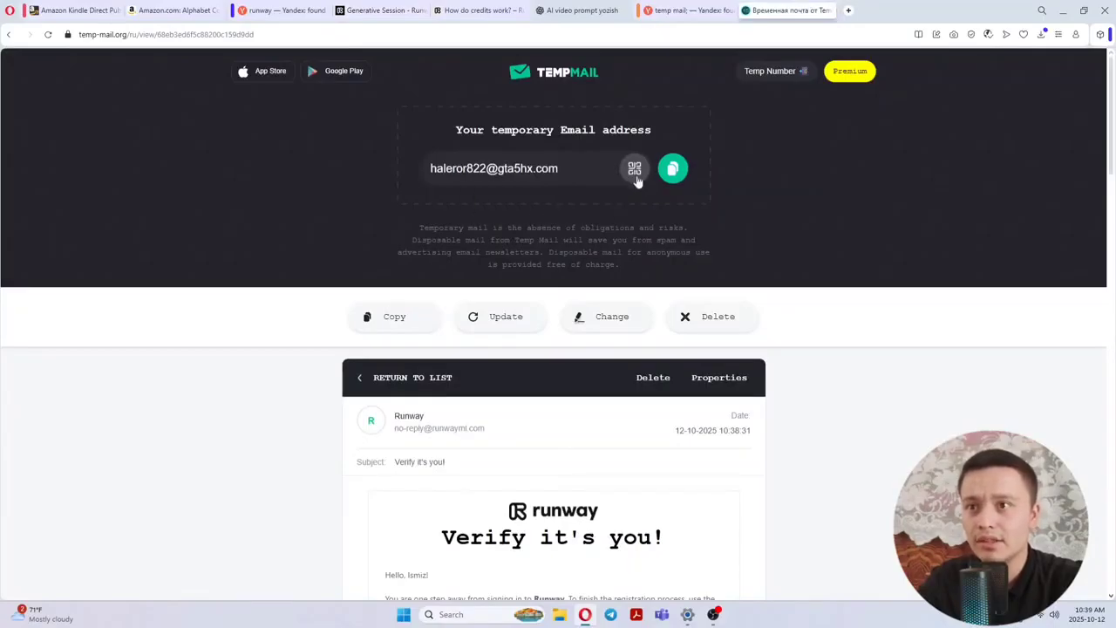
click(501, 316)
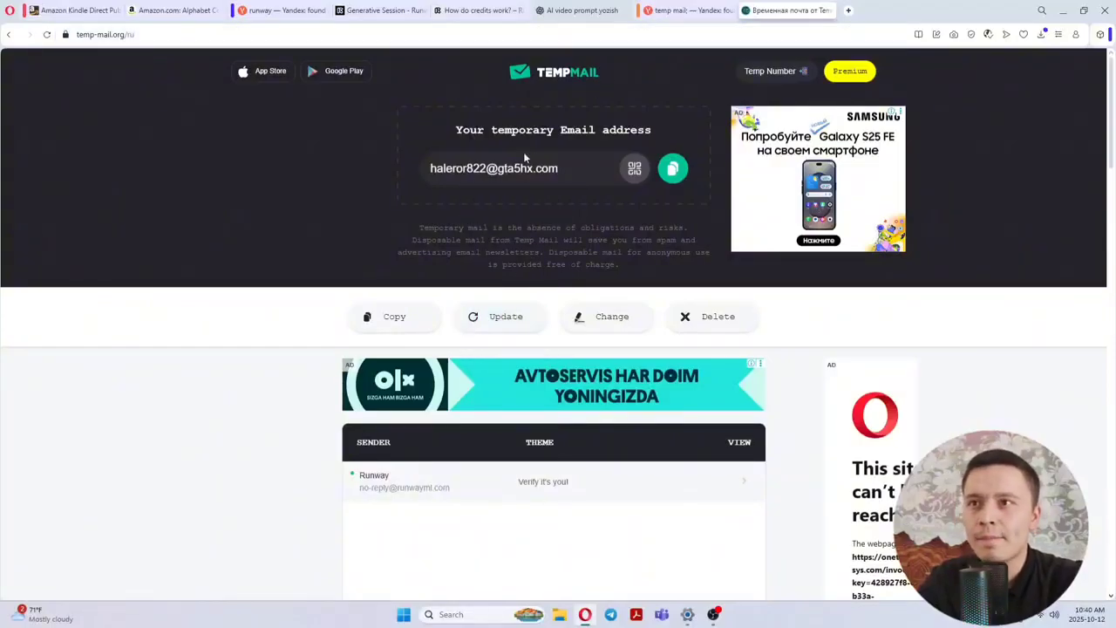
click(581, 10)
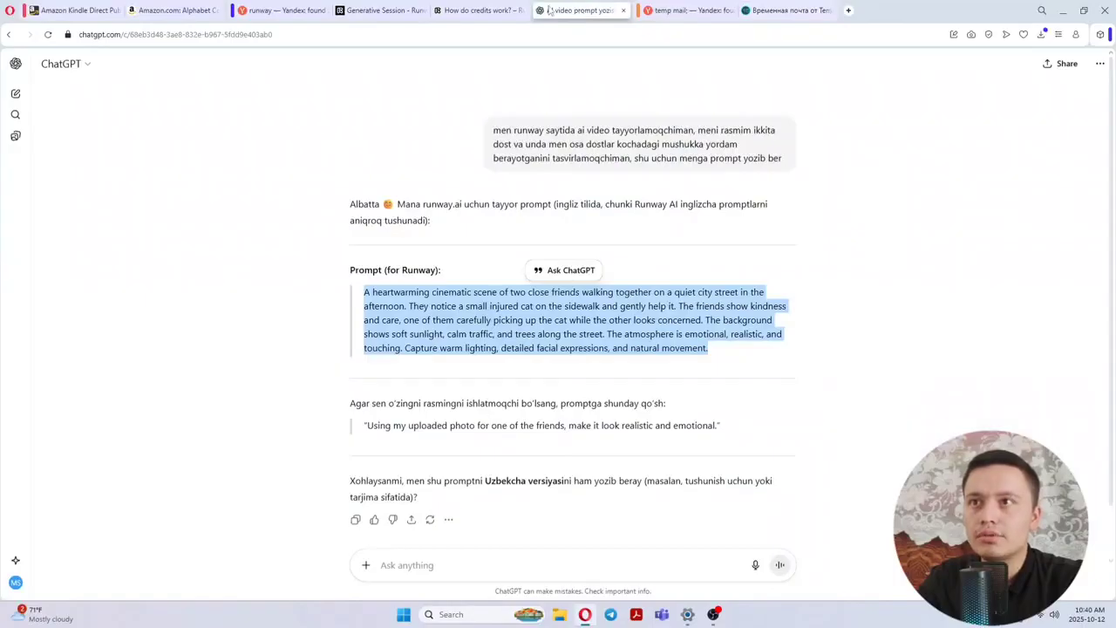
click(409, 10)
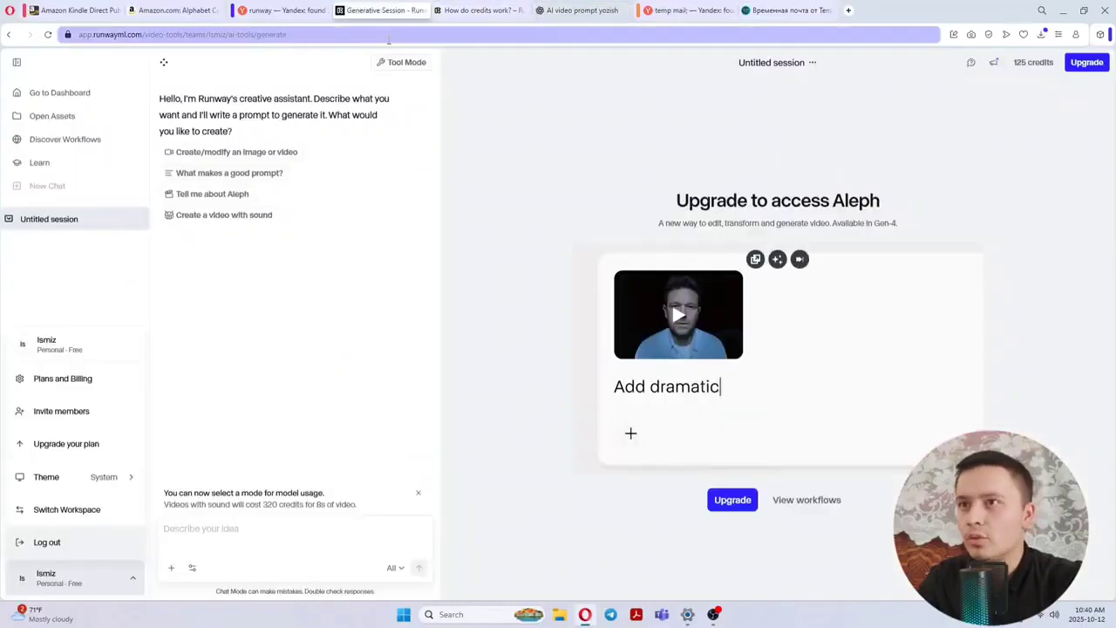